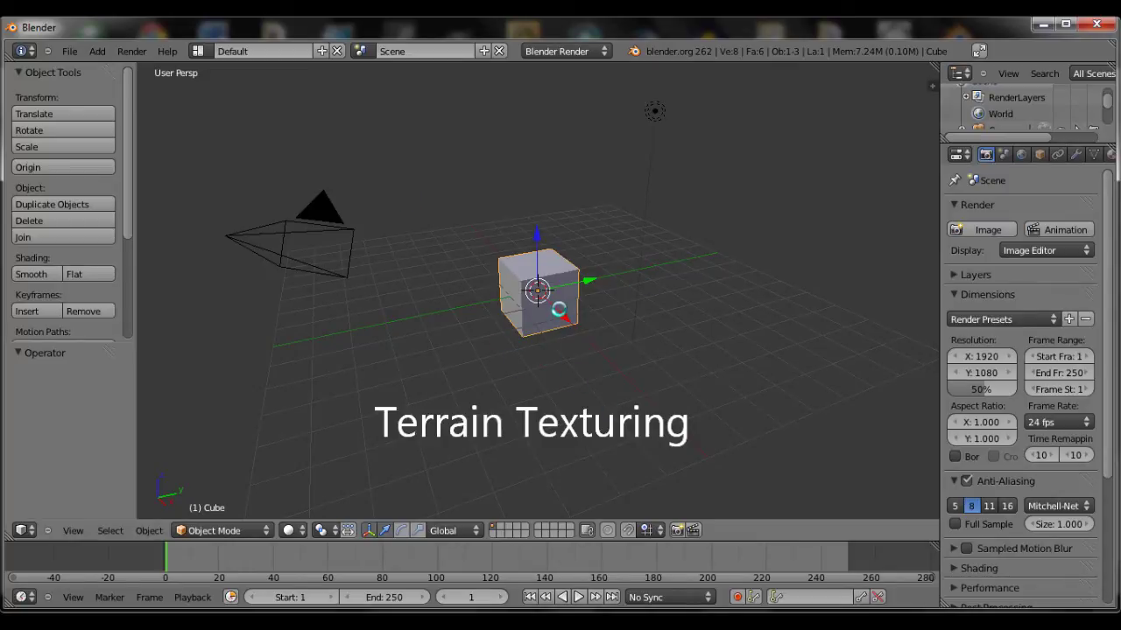
Delete all the default objects from the scene
scroll(558, 309, down, 2)
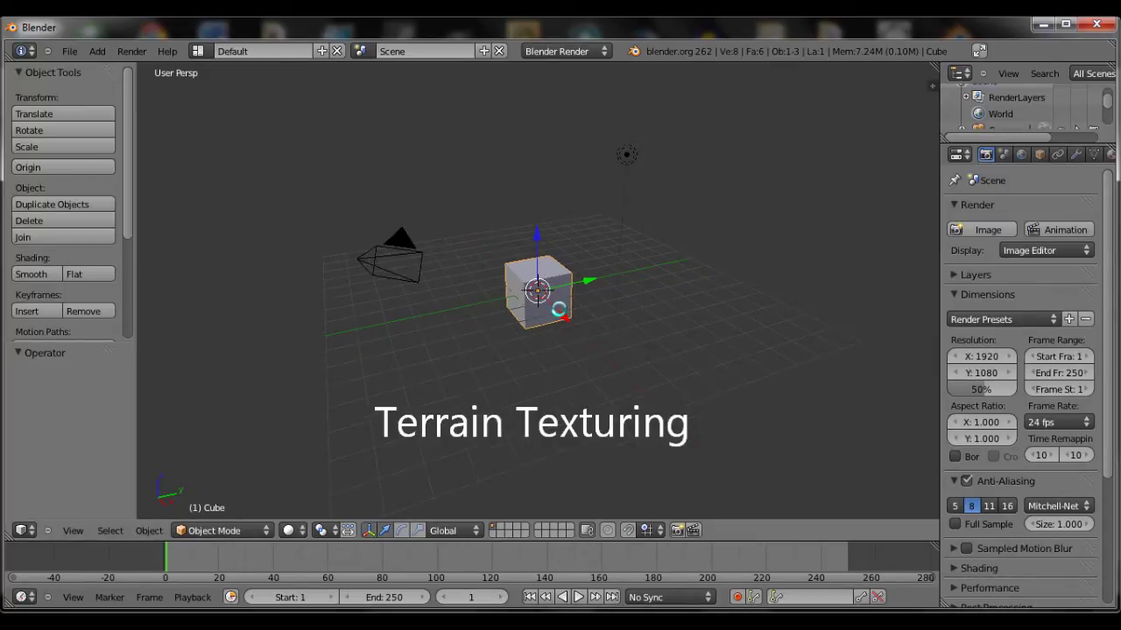
middle_drag(558, 309, 770, 330)
key(a)
key(a)
key(x)
key(Return)
Add a mesh plane, scale it up to ground size and move it up 0.290 along Z
key(shift+a)
click(685, 350)
key(s)
click(787, 385)
key(s)
click(861, 408)
key(g)
key(z)
click(621, 313)
Split the 3D view vertically and turn the new area into a UV/Image Editor
scroll(770, 330, down, 2)
right_click(306, 63)
click(310, 82)
click(312, 91)
click(24, 530)
click(71, 422)
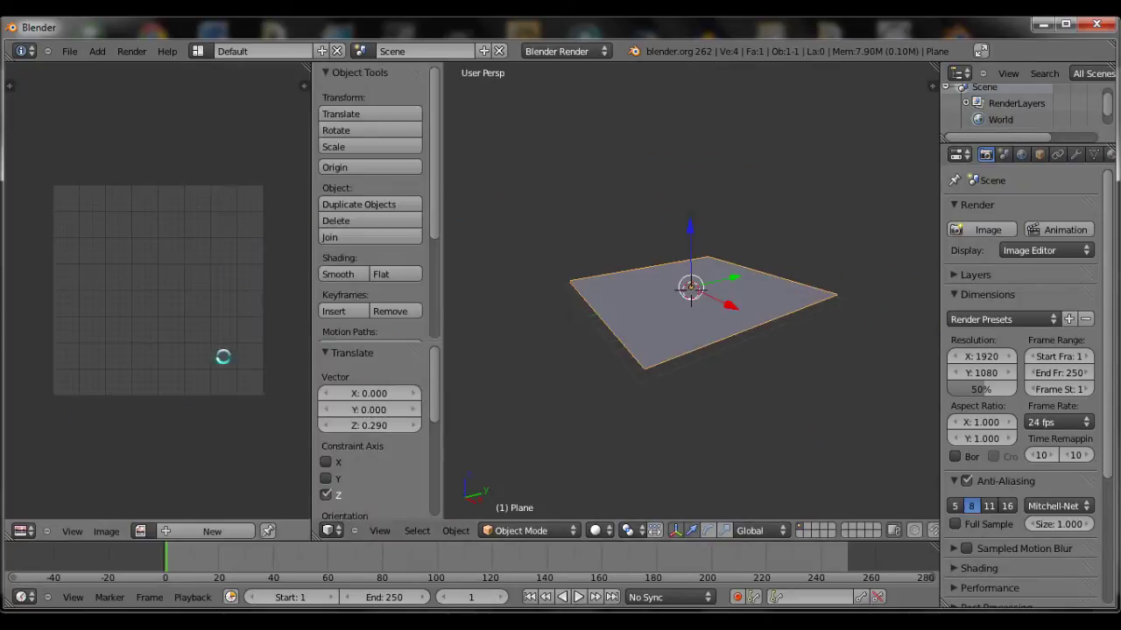
Show the 3D view's properties instead of its tools, set the display shading to GLSL and enable Textured Solid
key(t)
key(n)
scroll(853, 350, down, 8)
click(840, 427)
click(828, 375)
click(844, 446)
Add a sun lamp and raise it along Z above the plane
middle_drag(586, 315, 642, 260)
key(shift+a)
mouse_move(659, 271)
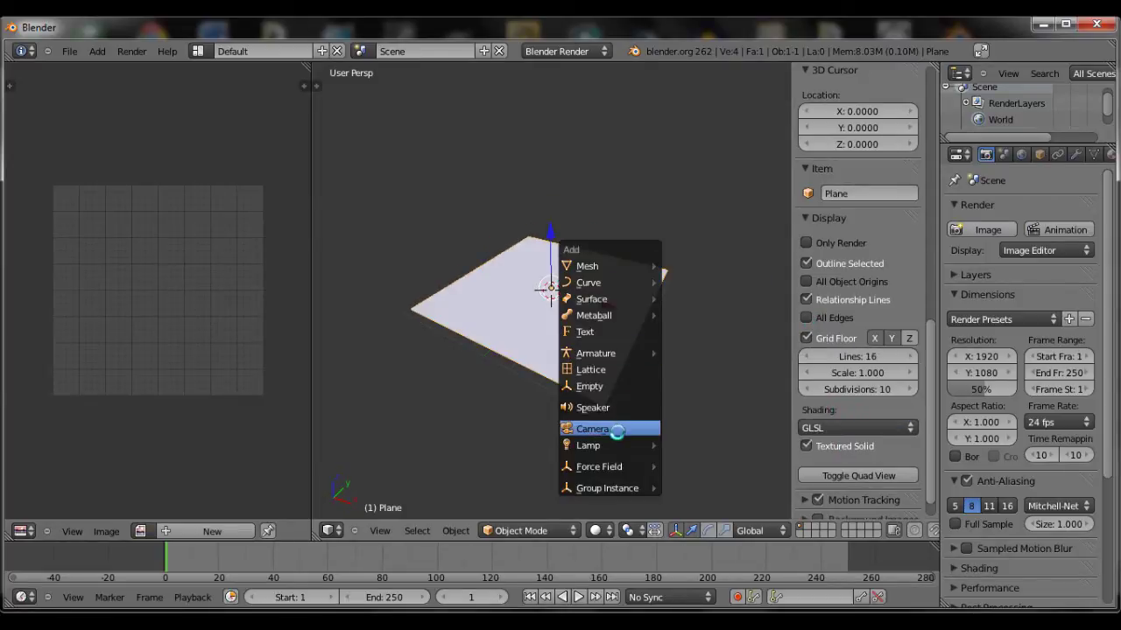
mouse_move(613, 445)
click(682, 462)
middle_drag(675, 420, 677, 389)
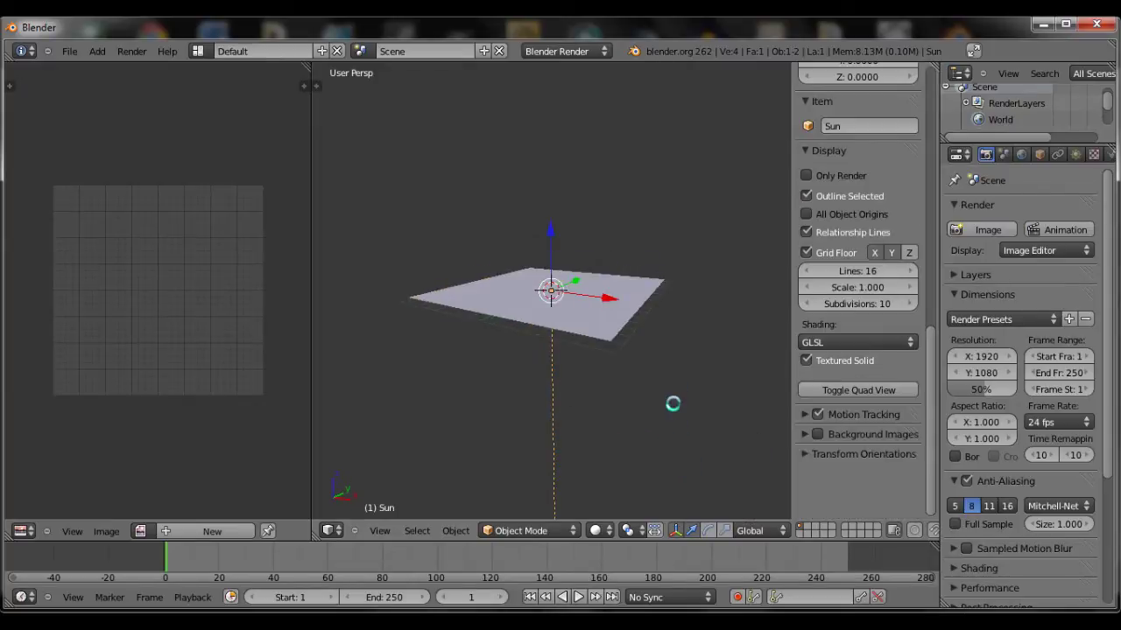
key(g)
key(z)
click(651, 215)
middle_drag(651, 216, 696, 224)
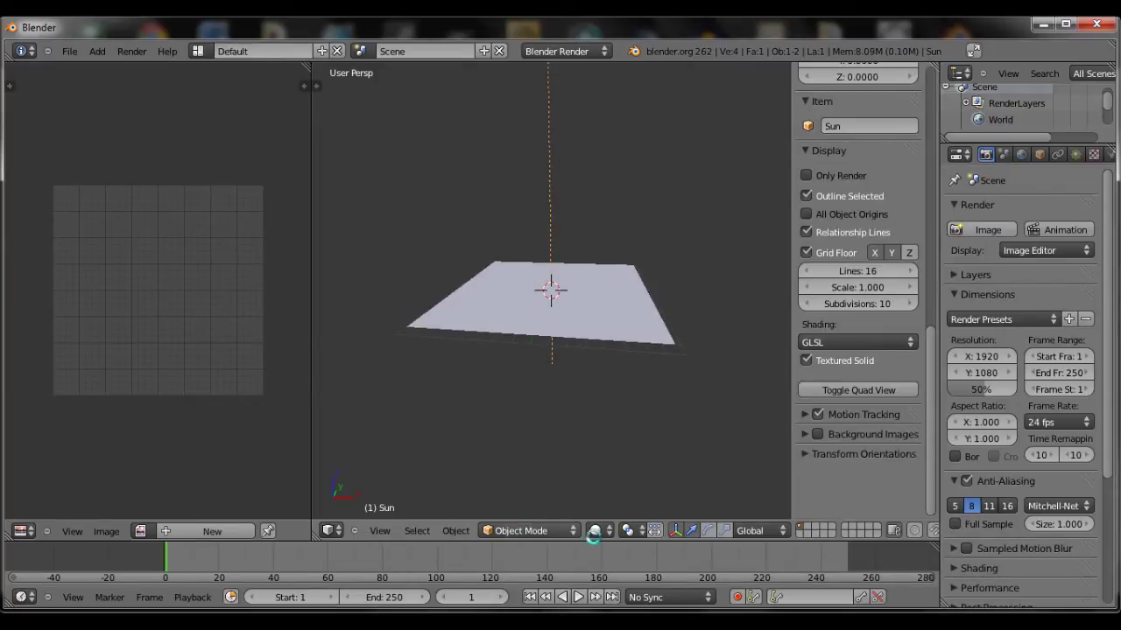
Set the viewport shading to Textured
click(627, 531)
click(616, 458)
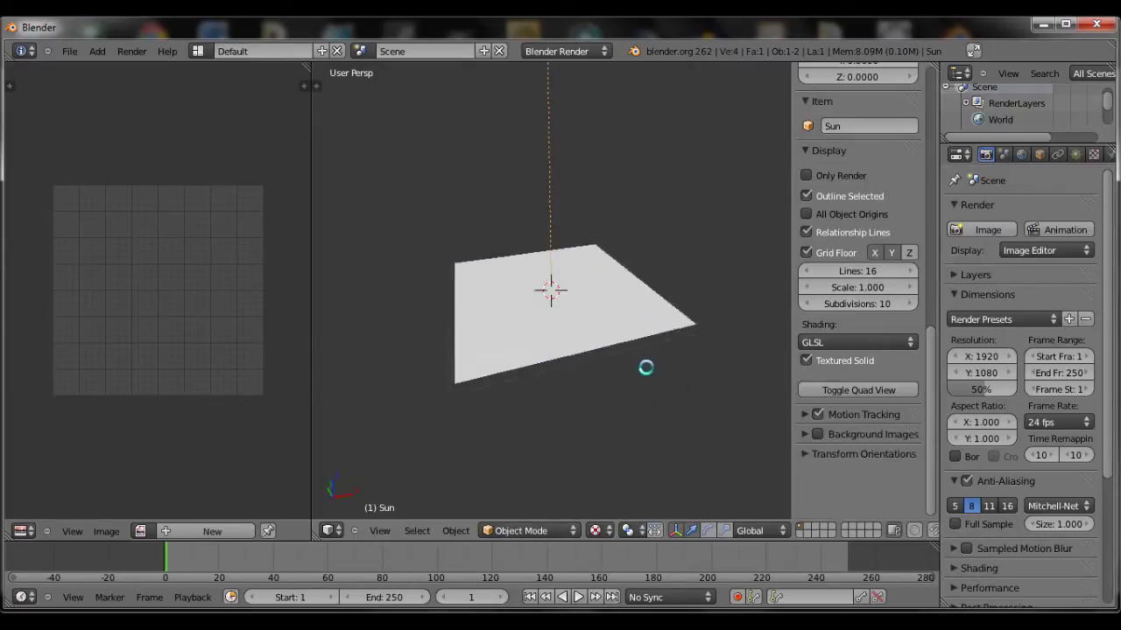
key(r)
key(Escape)
Select the plane and unwrap its face in Edit Mode
right_click(629, 322)
key(Tab)
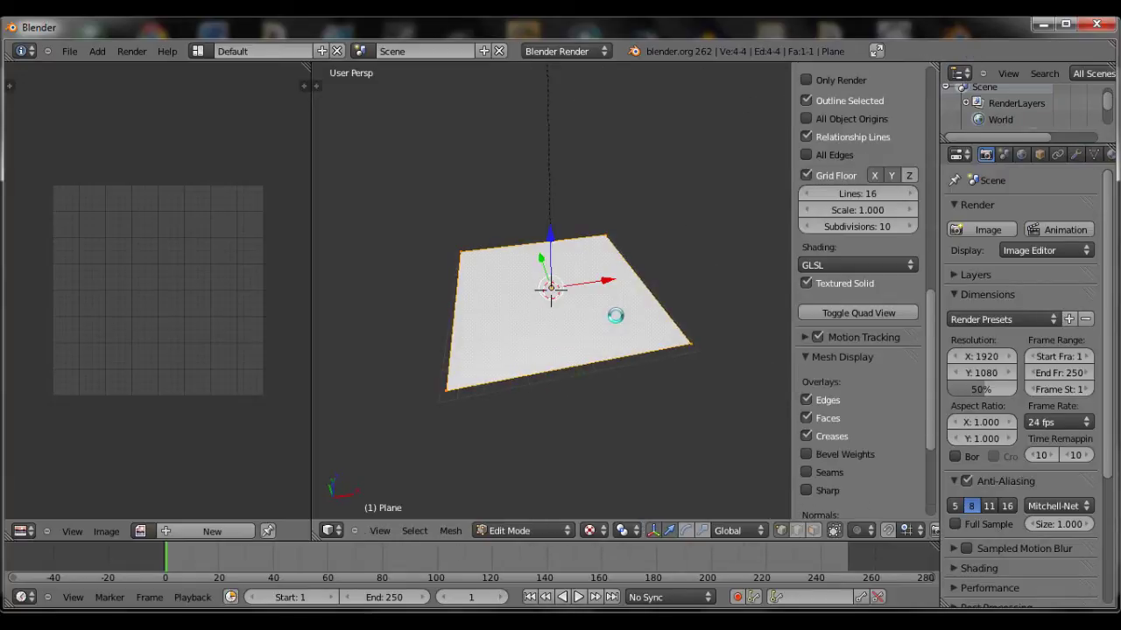
key(u)
click(616, 315)
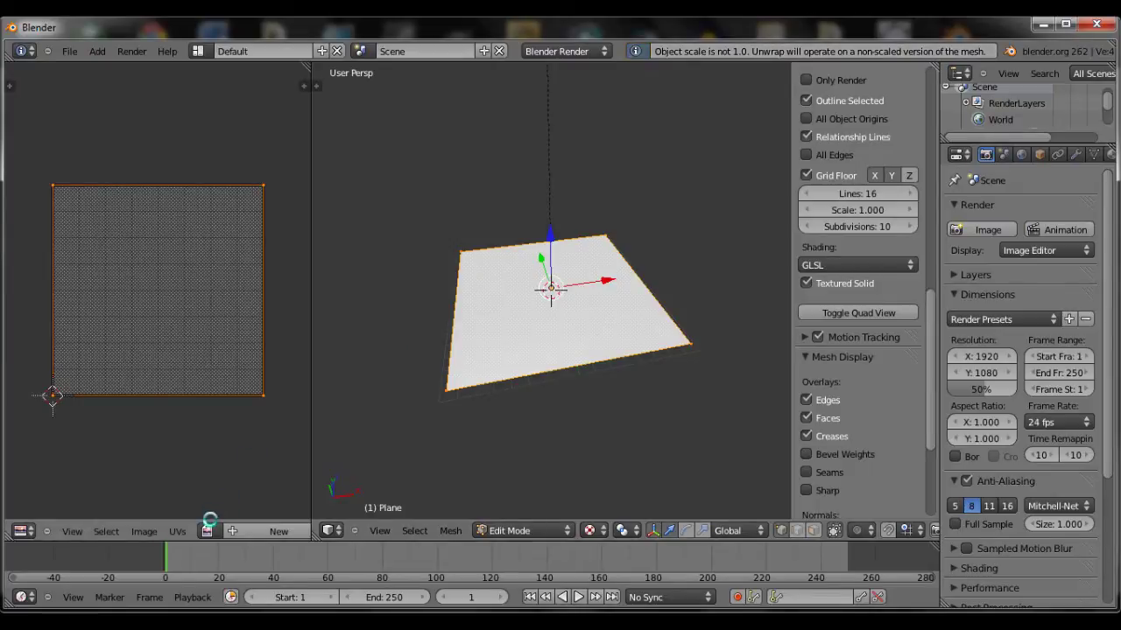
Create a black 1024 × 1024 image named ground for the unwrapped plane and return to Object Mode
click(254, 531)
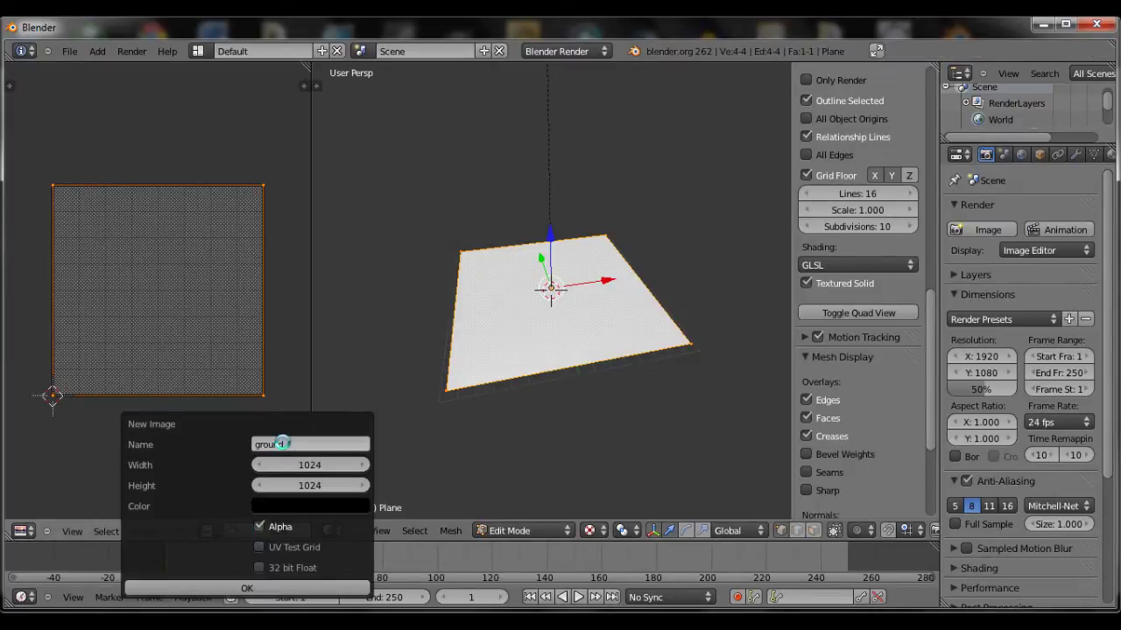
click(271, 589)
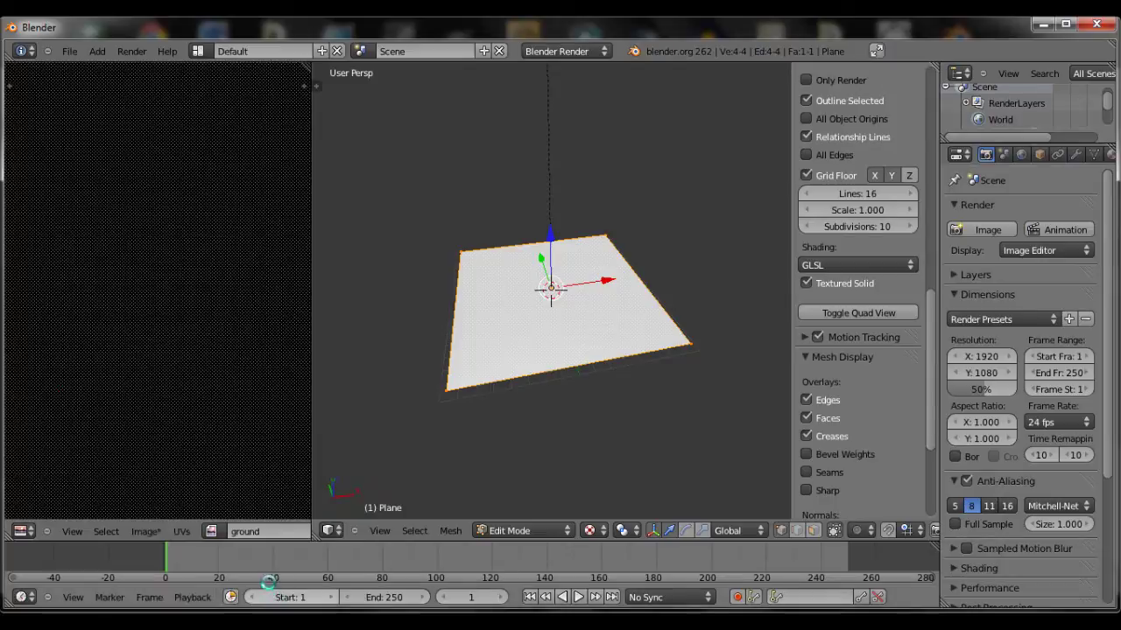
key(Tab)
key(Tab)
middle_drag(572, 320, 759, 352)
key(Tab)
scroll(655, 342, up, 4)
scroll(577, 360, down, 4)
middle_drag(578, 360, 662, 355)
scroll(662, 356, up, 2)
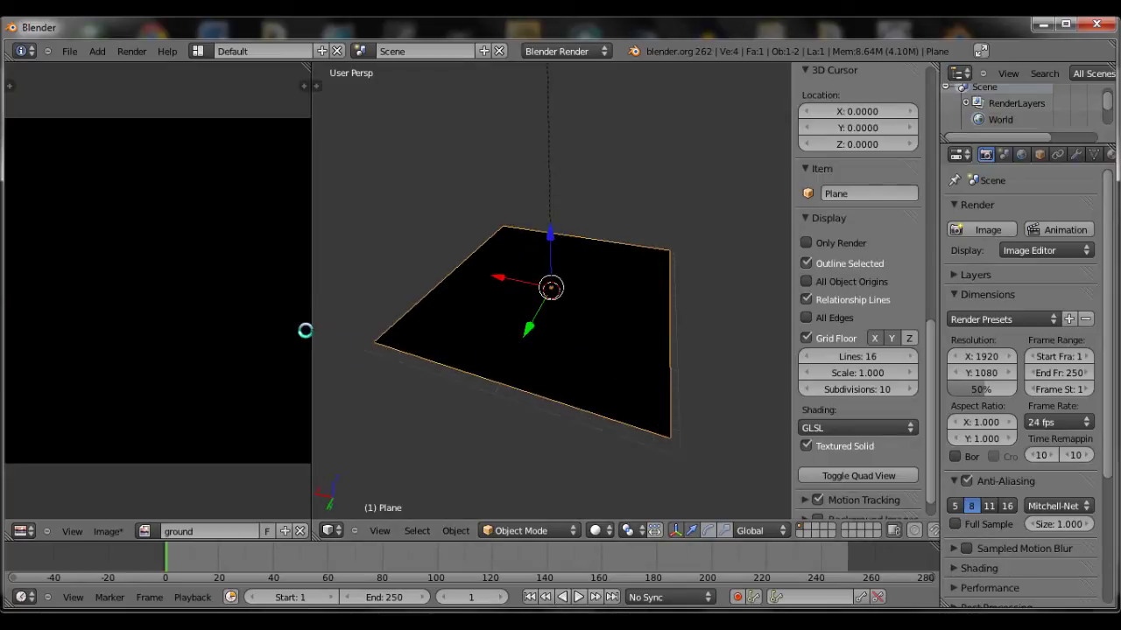
Widen the image editor, enable painting on the ground image and show its brush settings
drag(366, 327, 435, 319)
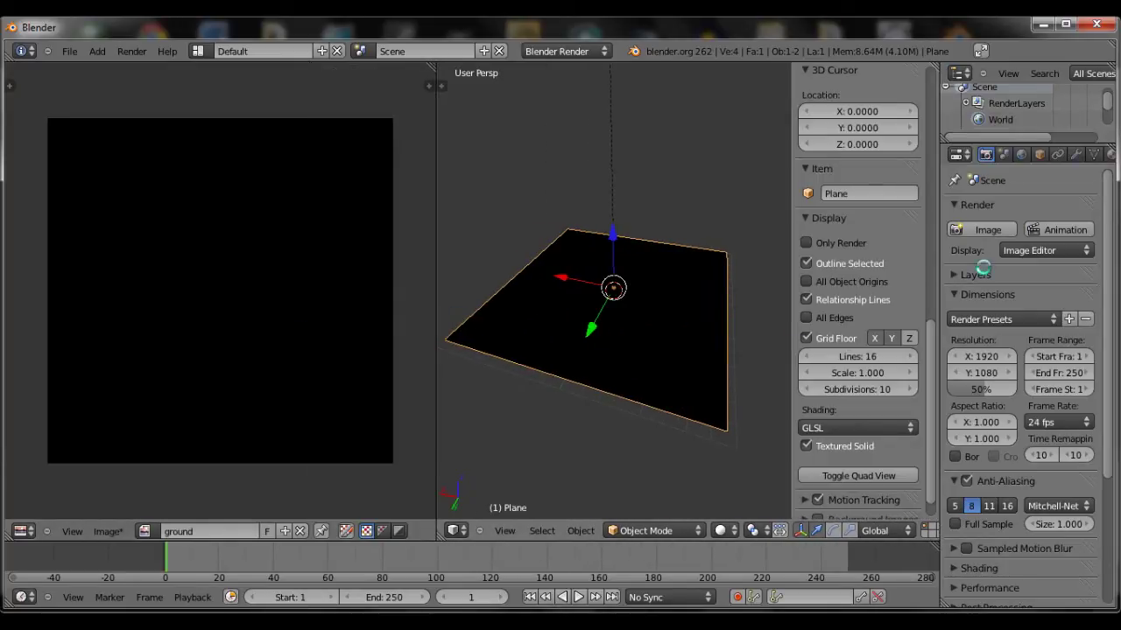
scroll(1056, 162, down, 3)
click(1046, 155)
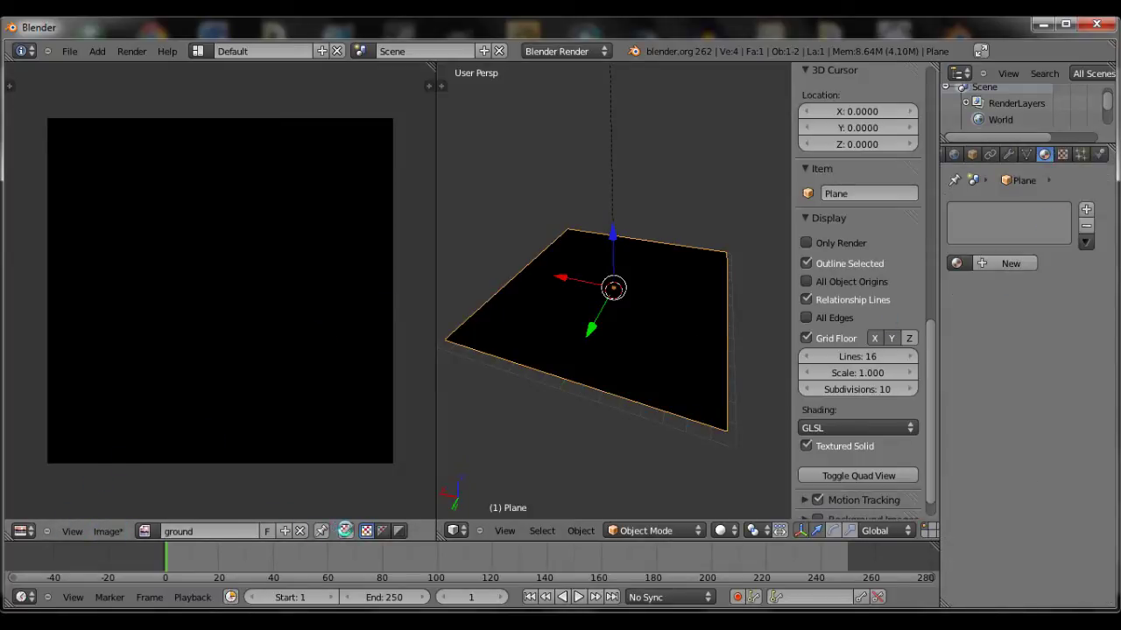
click(321, 531)
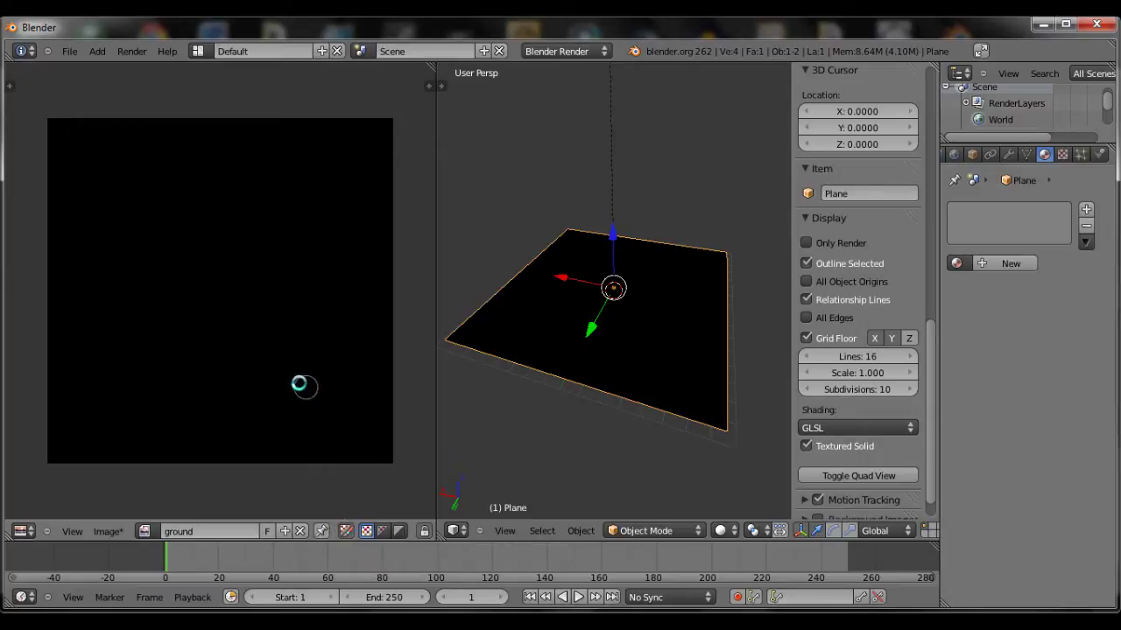
key(n)
scroll(133, 350, down, 8)
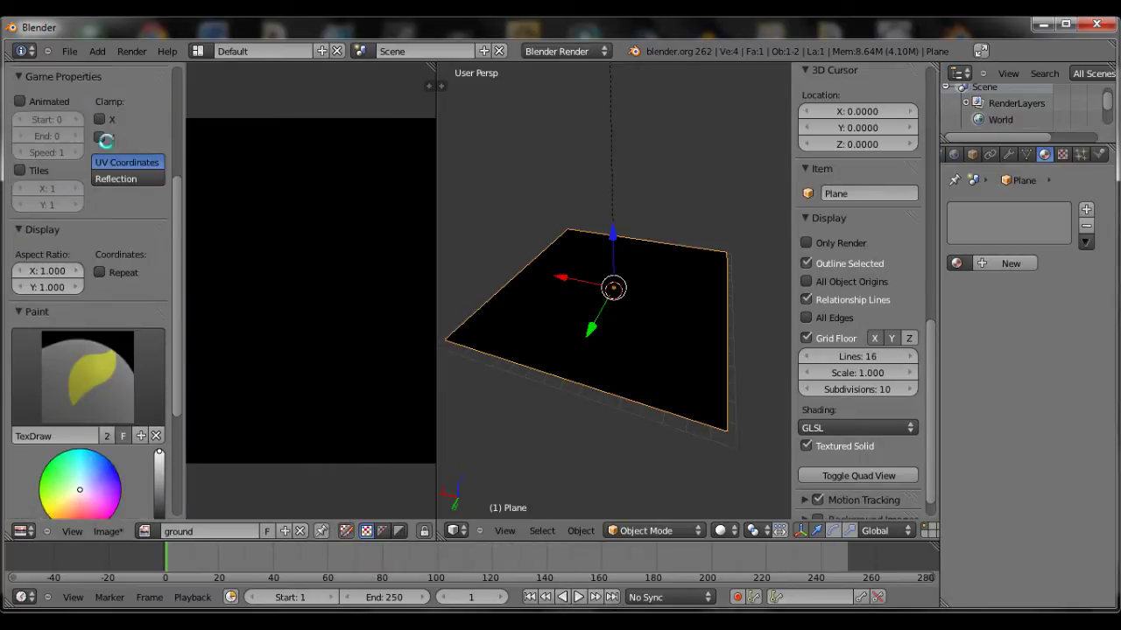
Paint white test strokes on the ground image: a filled blob, two dots, a smile curve and a long zigzag
mouse_move(293, 353)
mouse_down()
mouse_move(273, 378)
mouse_move(310, 355)
mouse_move(257, 370)
mouse_move(299, 382)
mouse_up()
scroll(331, 364, down, 2)
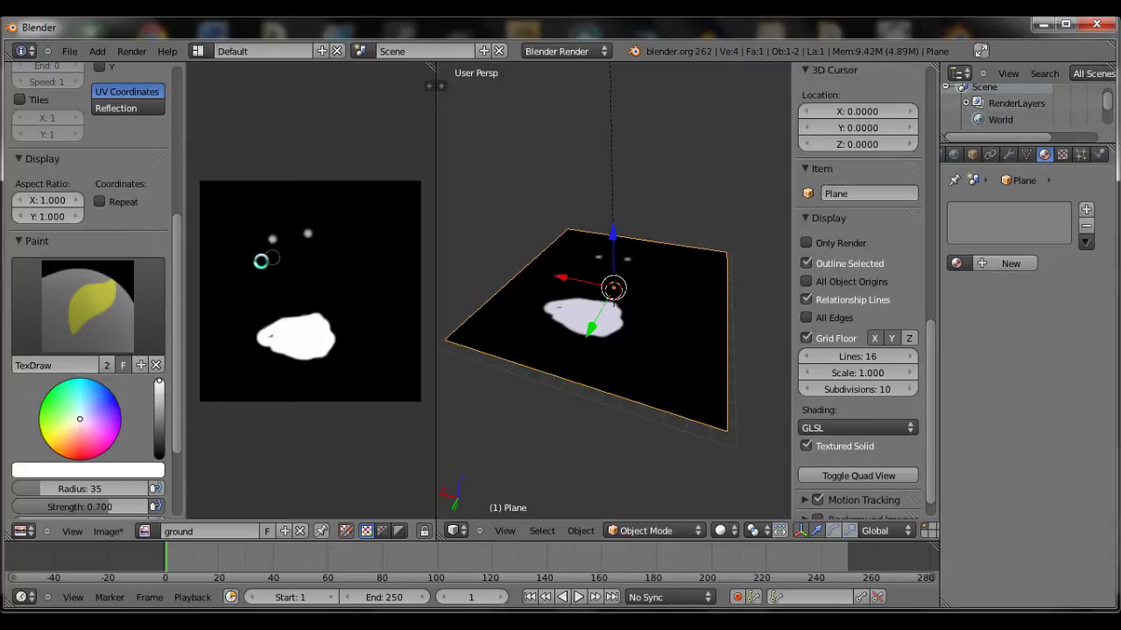
scroll(613, 325, up, 2)
mouse_move(612, 325)
middle_down()
mouse_move(633, 373)
mouse_move(660, 391)
mouse_move(653, 405)
middle_up()
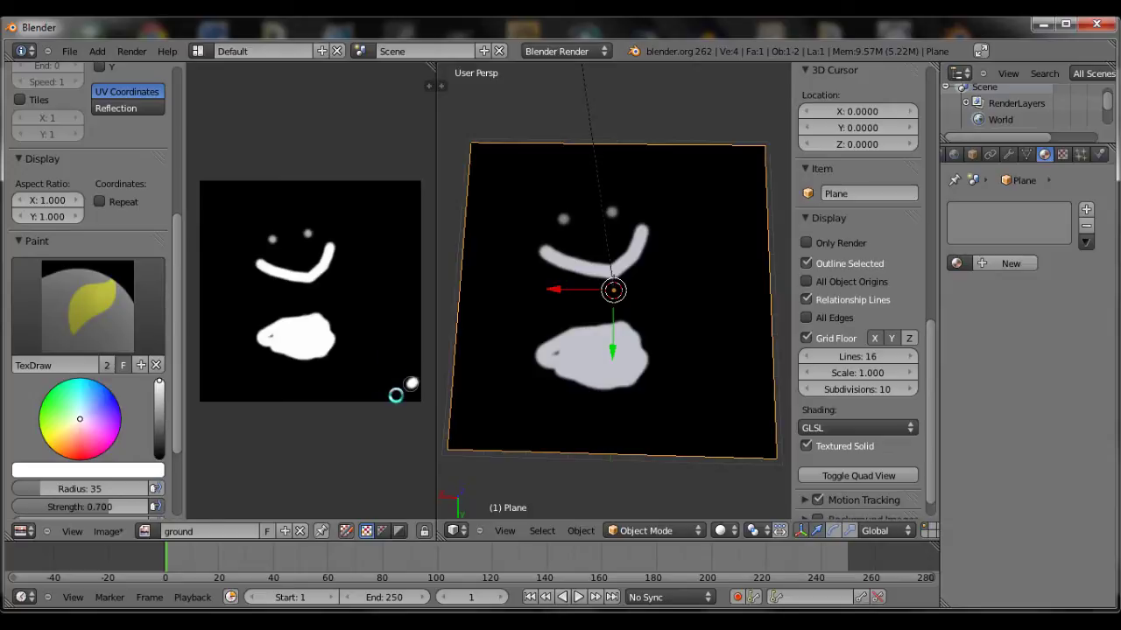
mouse_move(395, 394)
mouse_down()
mouse_move(414, 391)
mouse_move(408, 283)
mouse_move(355, 230)
mouse_move(236, 264)
mouse_up()
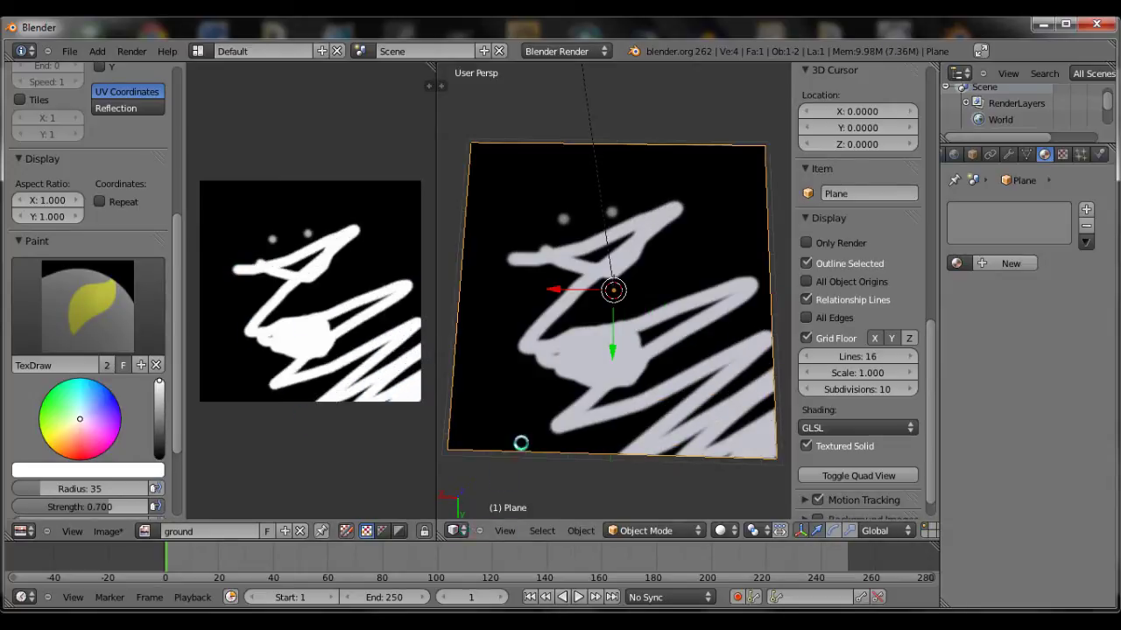
Hide the 3D view's properties, switch the plane to Texture Paint mode and show the paint tools
key(n)
key(t)
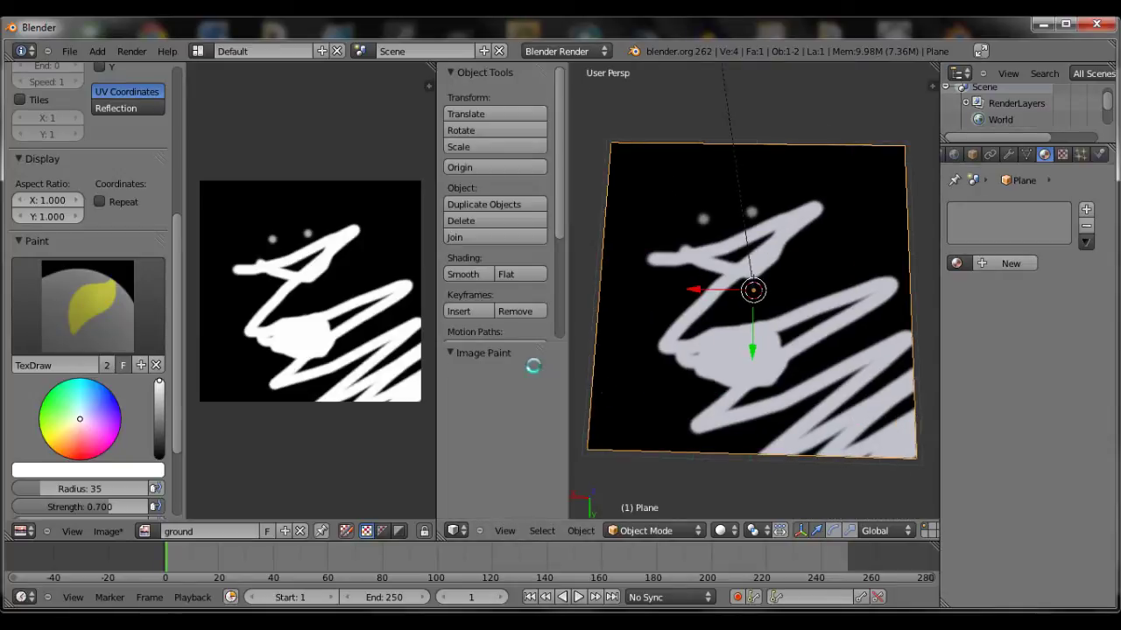
scroll(532, 366, down, 5)
key(t)
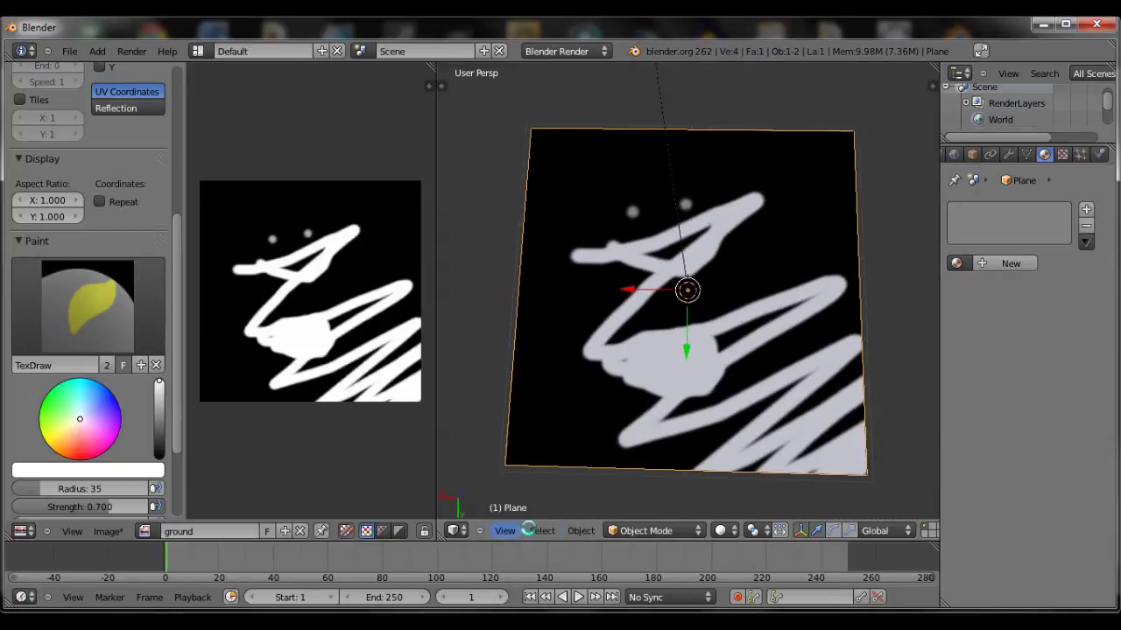
click(630, 531)
click(643, 442)
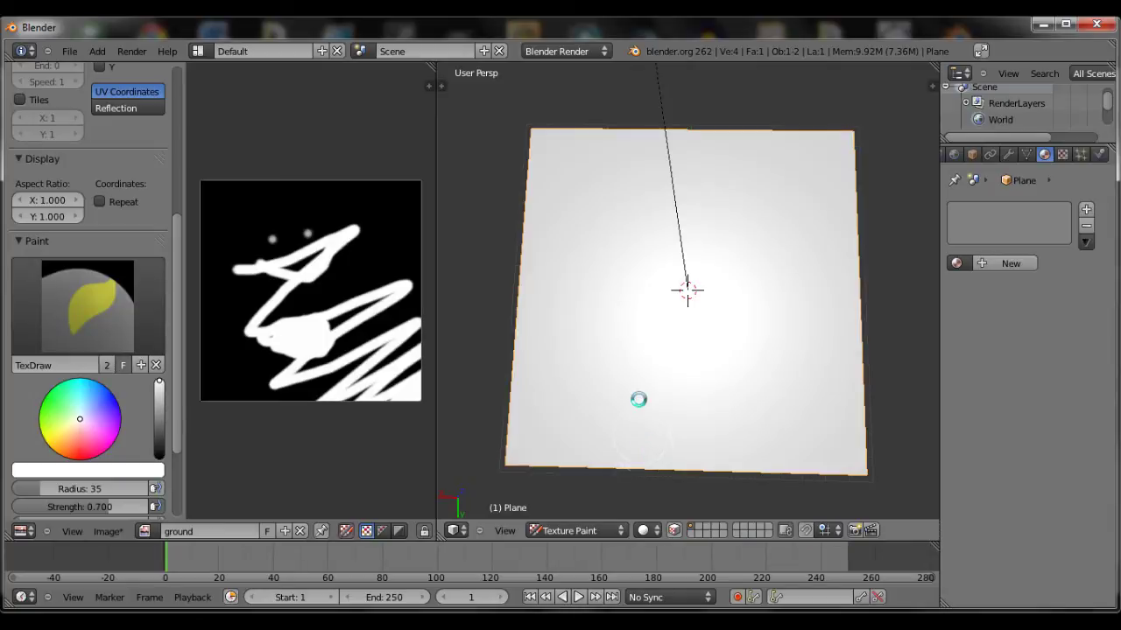
key(t)
Give the plane a new material and add a new texture of type Image or Movie to it
middle_drag(681, 366, 969, 259)
click(972, 261)
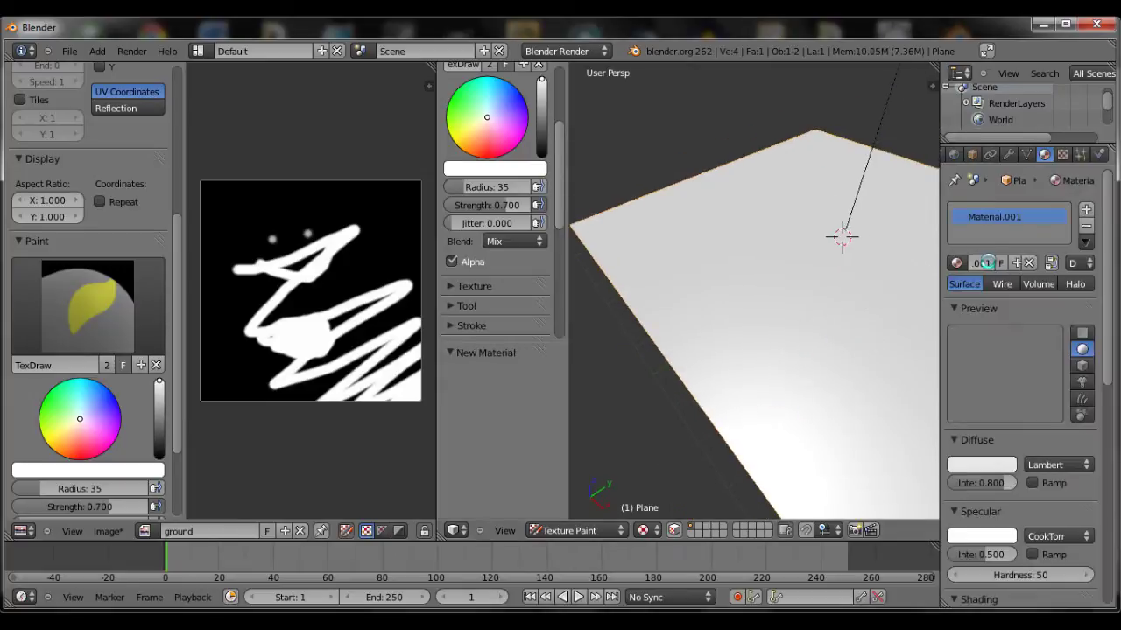
click(1063, 154)
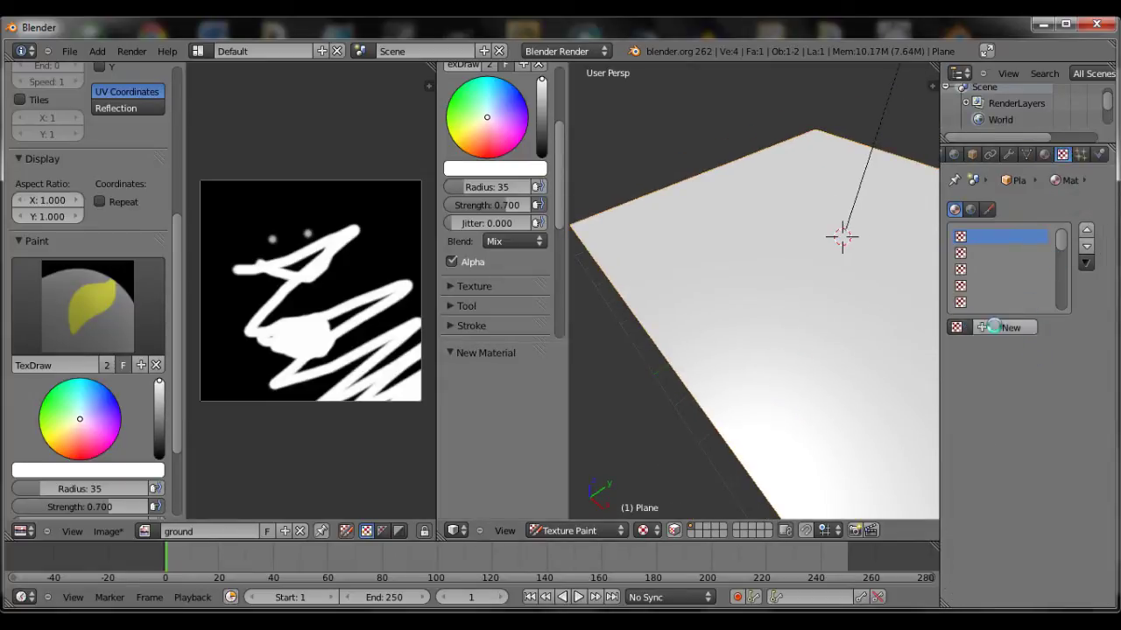
click(994, 326)
click(1033, 292)
click(1037, 241)
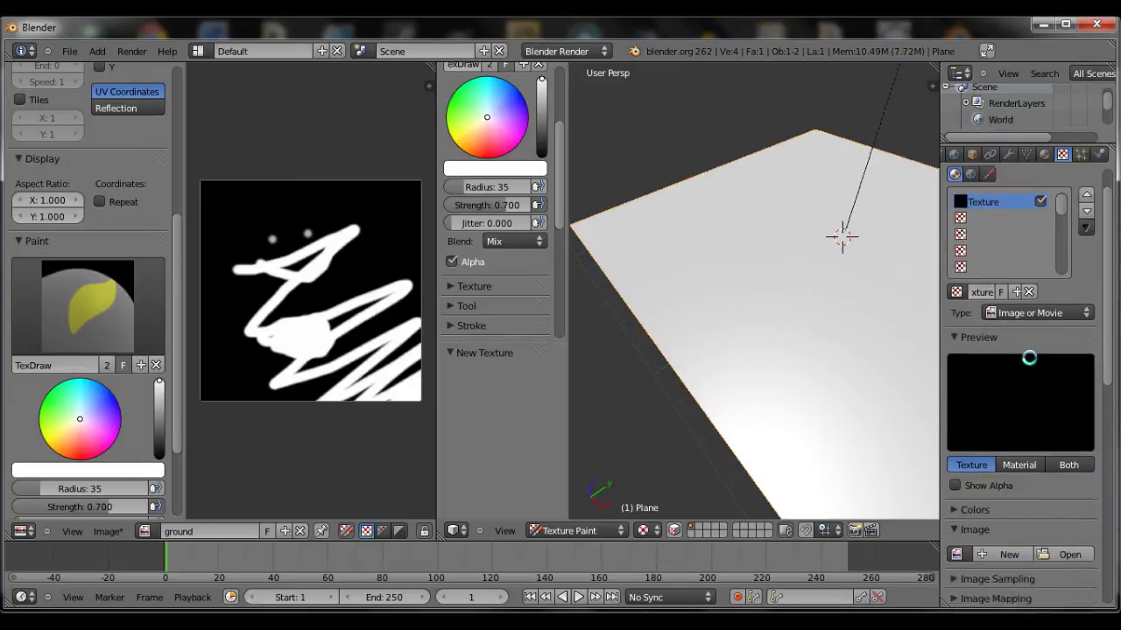
Assign the ground image to the material's new texture
scroll(1029, 358, down, 3)
click(961, 471)
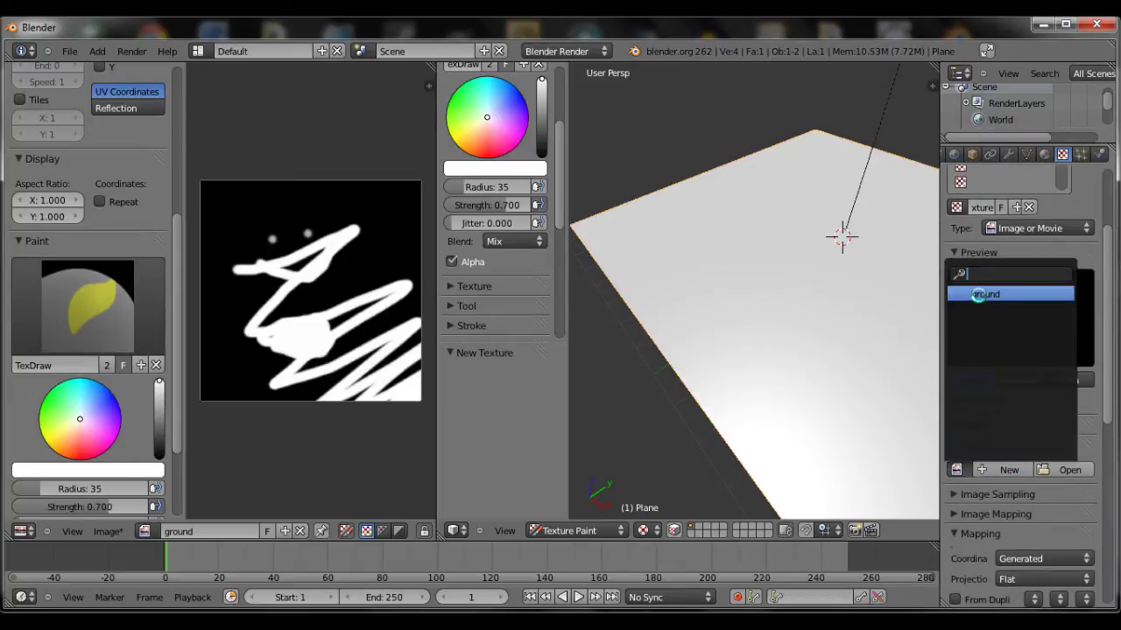
click(985, 294)
Paint soft strokes directly on the plane in the 3D view, beside the white blob
mouse_move(751, 320)
middle_down()
mouse_move(825, 333)
mouse_move(782, 383)
mouse_move(808, 328)
mouse_move(795, 372)
mouse_move(782, 317)
middle_up()
key(Tab)
key(Tab)
scroll(737, 317, up, 3)
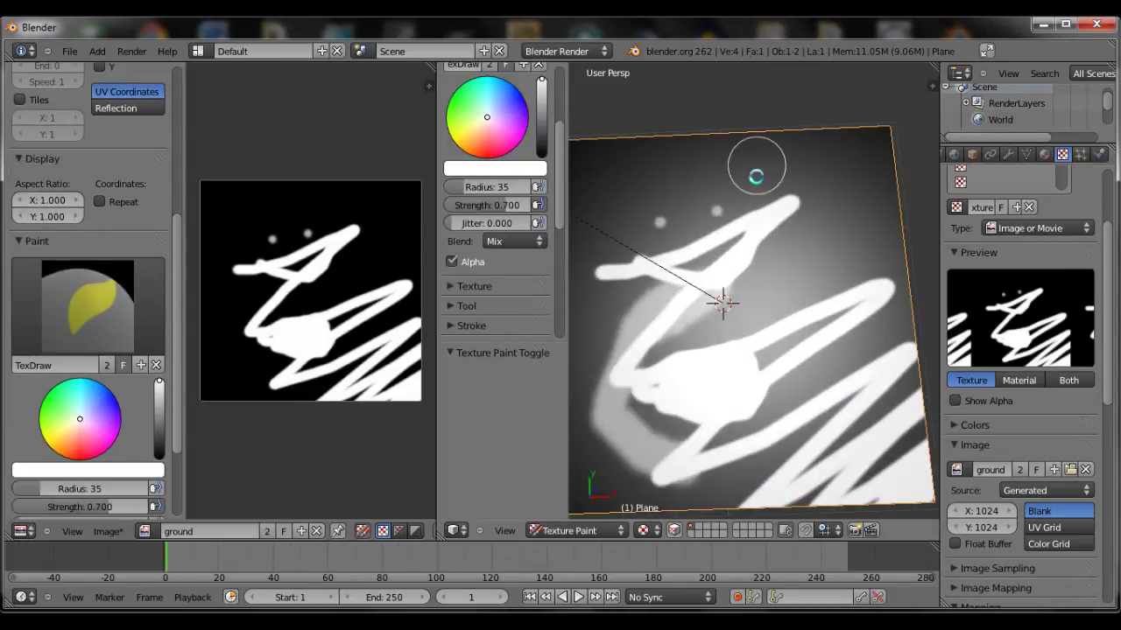
scroll(781, 350, down, 2)
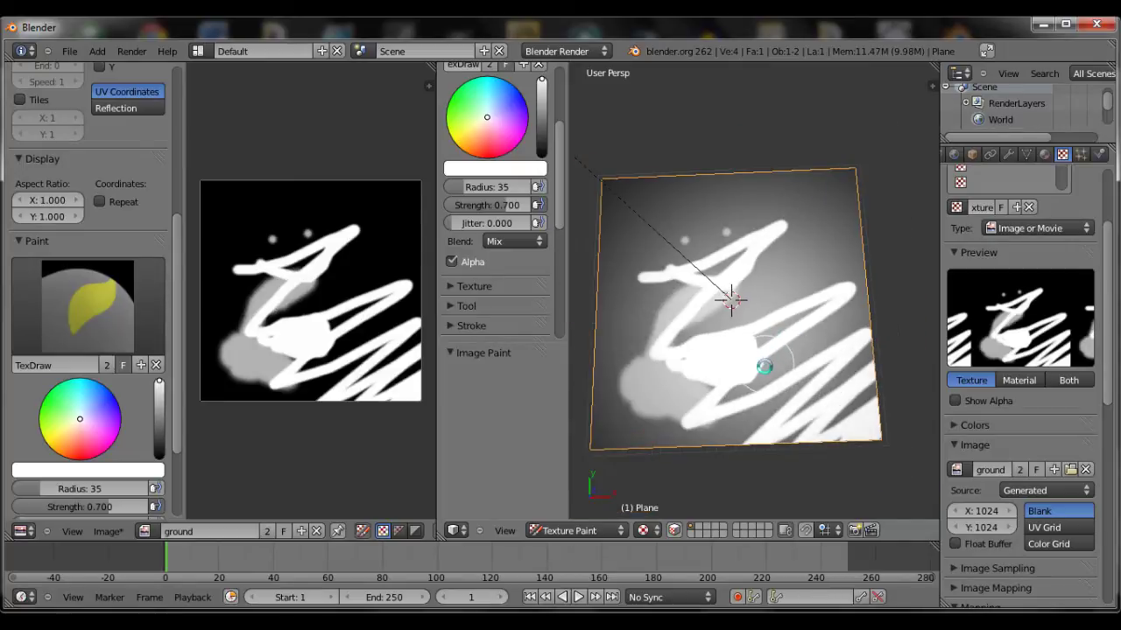
Enter Edit Mode on the plane and rotate its UV layout by 180° in the image editor
mouse_move(727, 405)
middle_down()
mouse_move(776, 342)
mouse_move(790, 341)
middle_up()
key(Tab)
key(Tab)
key(Tab)
key(Tab)
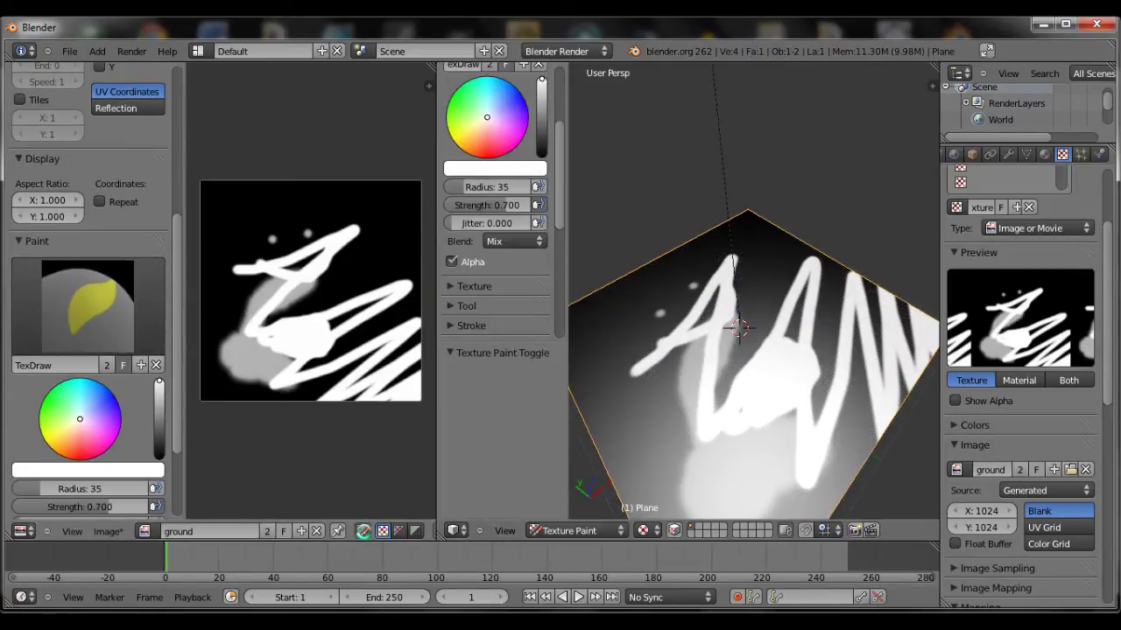
key(Tab)
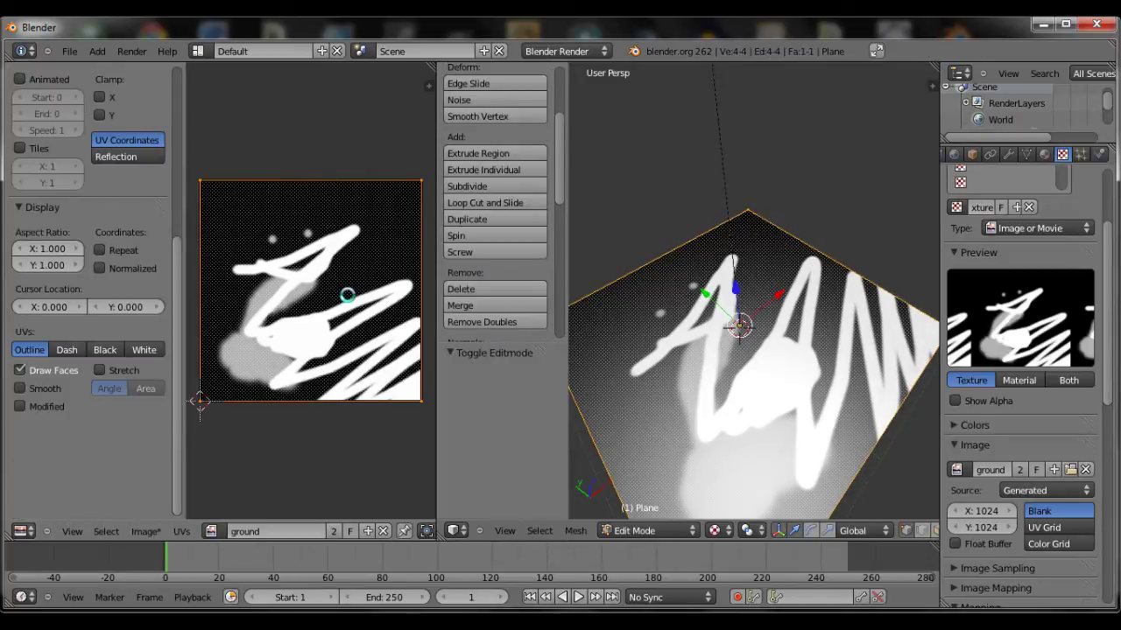
text(r180)
key(Return)
scroll(345, 295, down, 1)
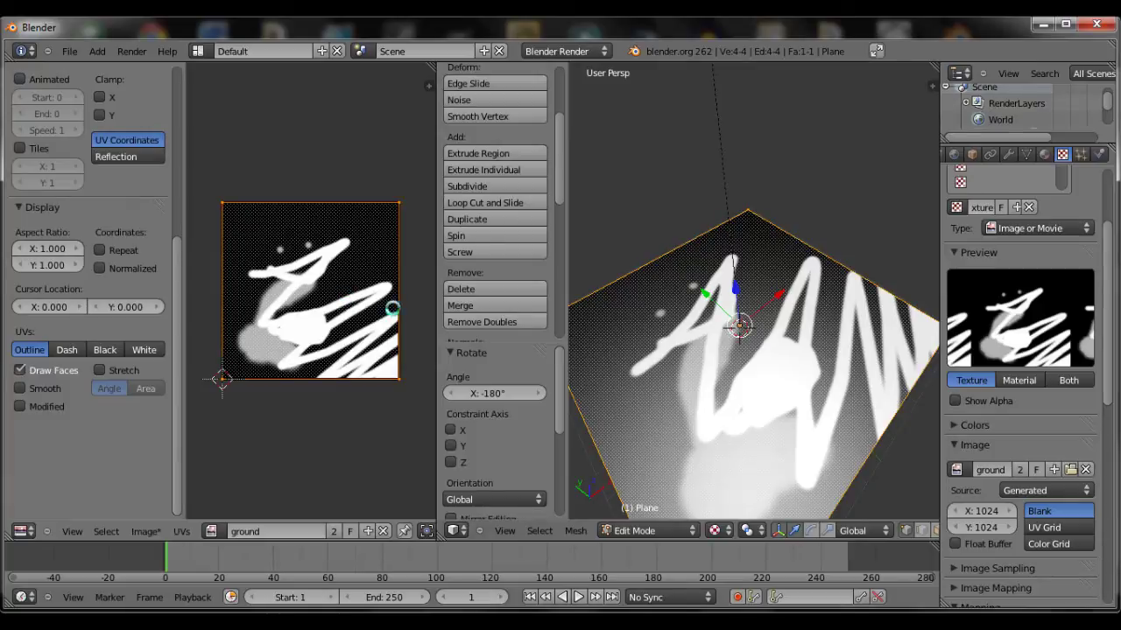
Return the plane to Texture Paint mode and cover most of its surface with more broad, soft strokes
middle_drag(429, 531, 173, 511)
scroll(267, 530, down, 4)
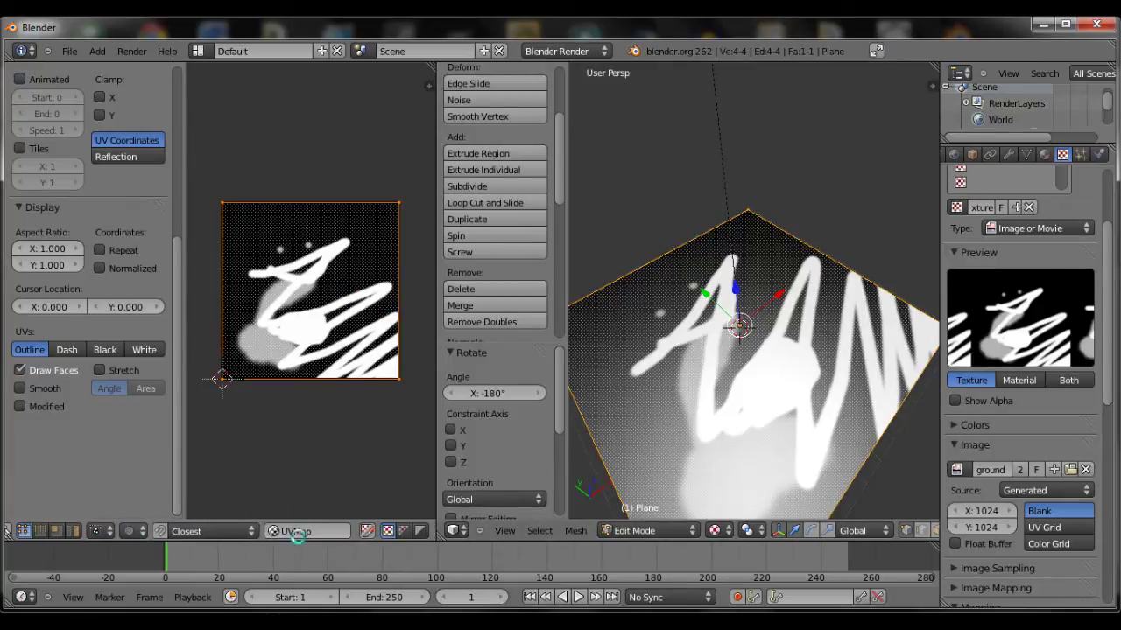
click(286, 530)
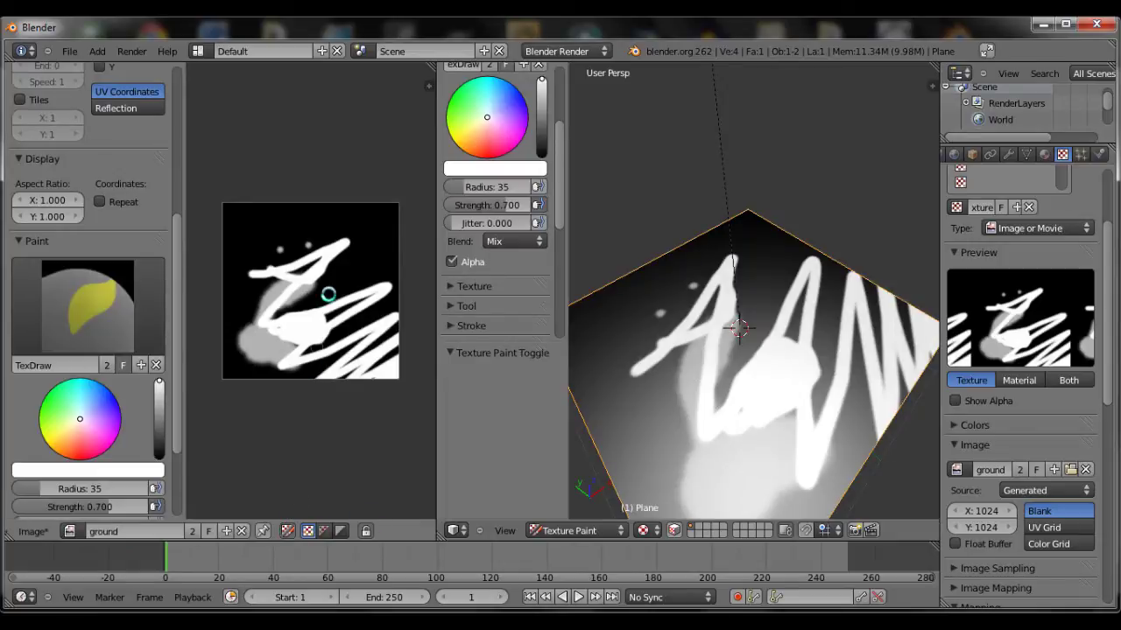
drag(327, 295, 337, 286)
scroll(706, 343, down, 1)
mouse_move(701, 347)
mouse_down()
mouse_move(731, 360)
mouse_move(671, 388)
mouse_move(735, 325)
mouse_move(751, 293)
mouse_move(699, 337)
mouse_up()
middle_drag(700, 337, 813, 376)
scroll(813, 375, up, 2)
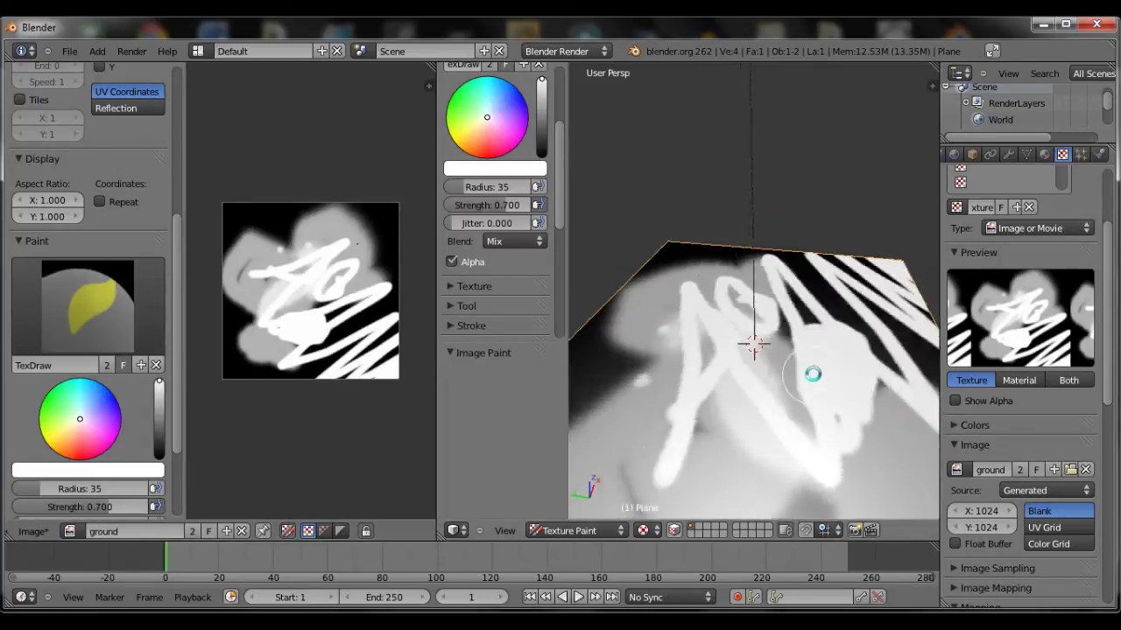
scroll(813, 375, down, 3)
mouse_move(753, 369)
mouse_down()
mouse_move(835, 298)
mouse_move(630, 382)
mouse_move(784, 428)
mouse_move(902, 408)
mouse_move(783, 345)
mouse_up()
scroll(753, 253, down, 2)
Switch to Object Mode, tilt the sun lamp and move it by -3, -5, -5 to the side of the plane
right_click(750, 231)
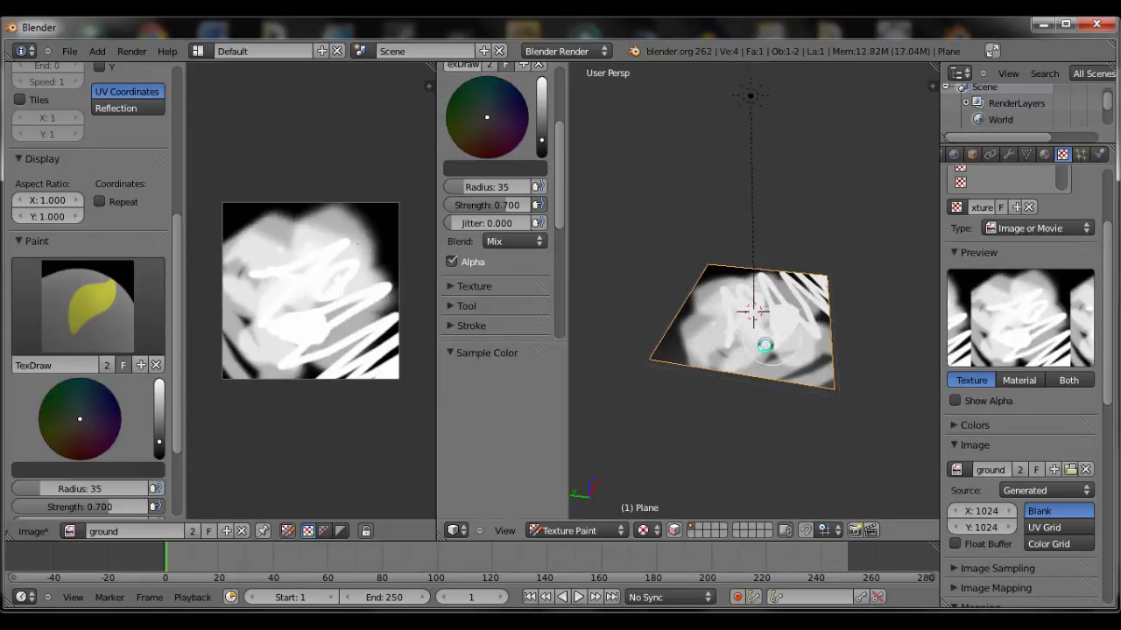
click(585, 525)
click(595, 508)
right_click(751, 95)
key(r)
click(605, 143)
key(g)
click(863, 318)
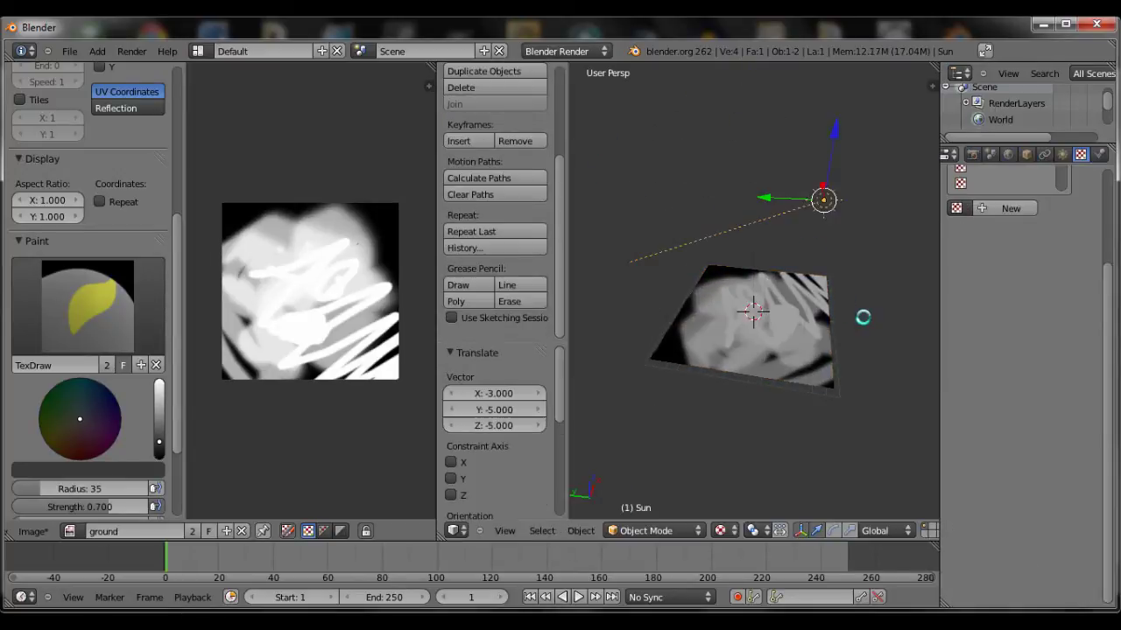
Rotate the sun lamp by 5° and select the terrain plane
key(r)
click(755, 324)
right_click(754, 325)
Return the plane to Texture Paint mode, pick a green brush colour and cover most of the surface with green
middle_drag(755, 325, 748, 400)
scroll(835, 370, up, 4)
scroll(765, 386, down, 2)
scroll(828, 327, down, 2)
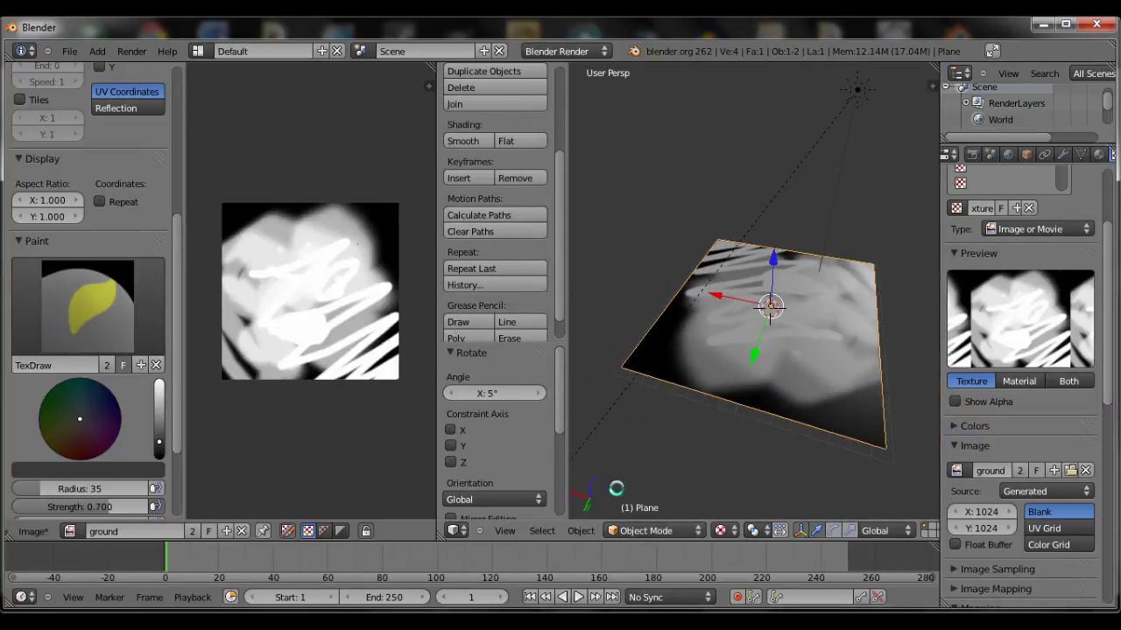
click(663, 530)
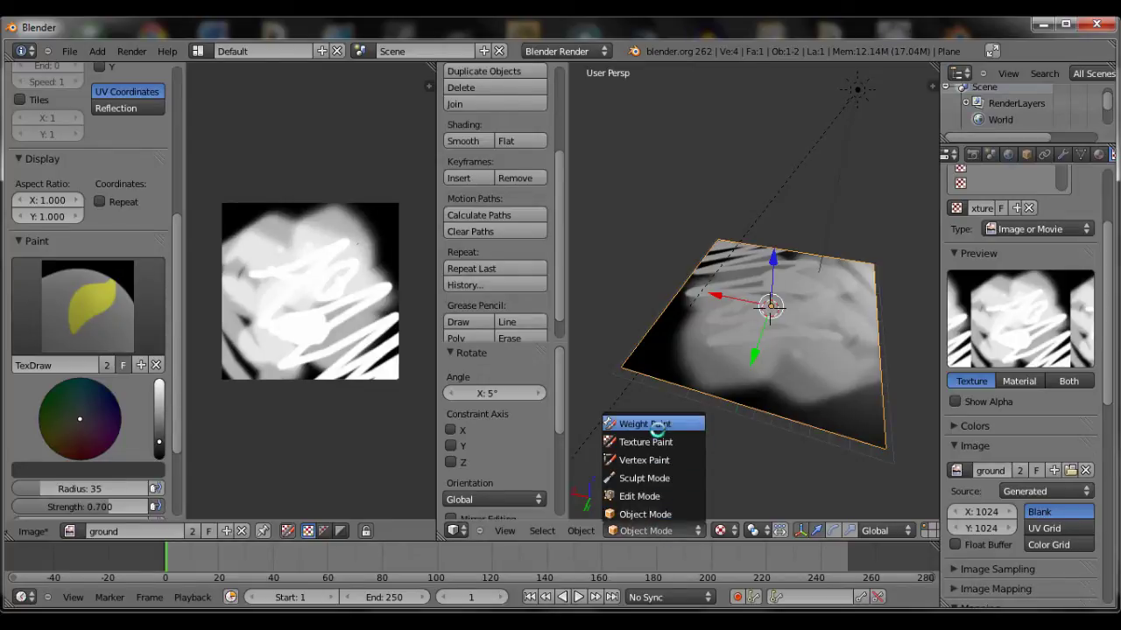
click(657, 438)
mouse_move(677, 338)
mouse_down()
mouse_move(710, 295)
mouse_move(846, 408)
mouse_move(770, 360)
mouse_move(770, 401)
mouse_move(833, 310)
mouse_move(871, 315)
mouse_up()
mouse_move(491, 114)
mouse_down()
mouse_move(555, 123)
mouse_move(541, 79)
mouse_up()
mouse_move(735, 289)
mouse_down()
mouse_move(730, 365)
mouse_move(671, 358)
mouse_move(759, 319)
mouse_move(744, 401)
mouse_move(920, 436)
mouse_move(918, 458)
mouse_move(663, 351)
mouse_move(750, 358)
mouse_move(771, 309)
mouse_move(601, 195)
mouse_up()
Change the brush to orange with radius 53 and jitter 0.108, and paint over nearly all of the green plane
click(468, 136)
drag(469, 137, 460, 147)
mouse_move(675, 288)
mouse_down()
mouse_move(796, 262)
mouse_move(692, 325)
mouse_move(691, 284)
mouse_up()
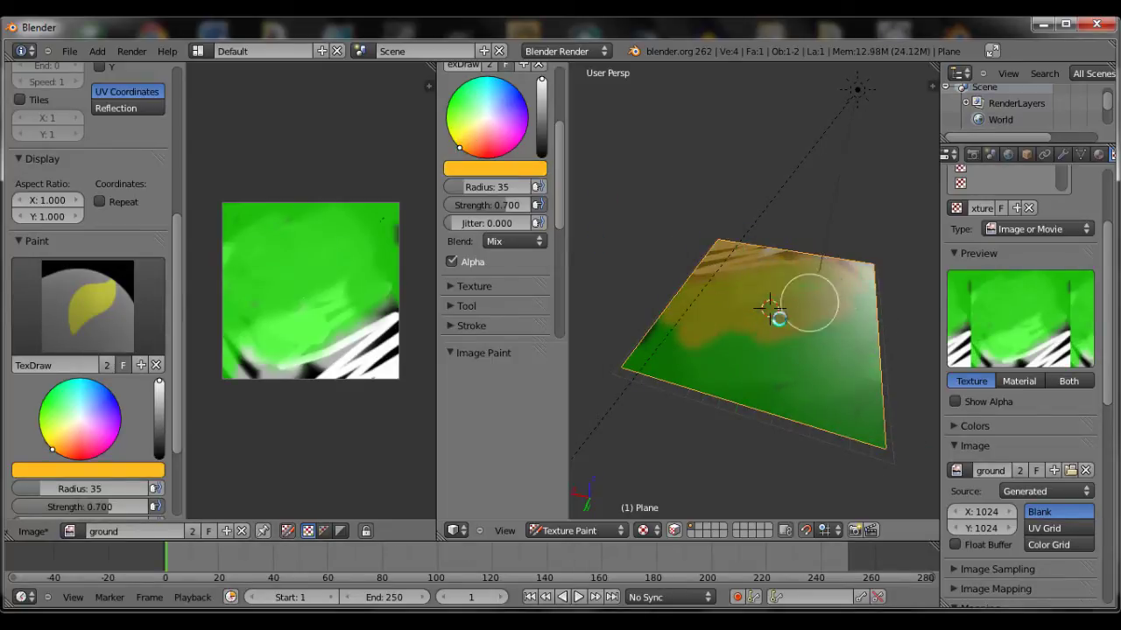
mouse_move(778, 318)
mouse_down()
mouse_move(866, 289)
mouse_move(663, 342)
mouse_move(770, 398)
mouse_up()
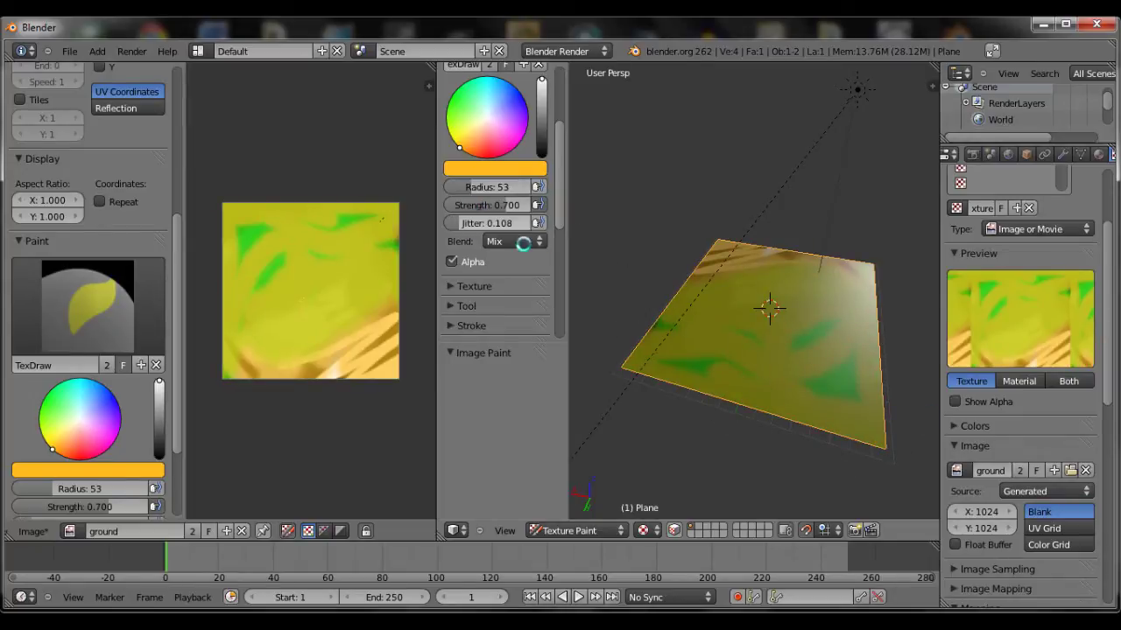
mouse_move(747, 319)
mouse_down()
mouse_move(671, 375)
mouse_move(855, 333)
mouse_move(666, 321)
mouse_move(683, 243)
mouse_move(755, 325)
mouse_move(700, 307)
mouse_move(846, 300)
mouse_move(761, 288)
mouse_up()
mouse_move(745, 350)
middle_down()
mouse_move(887, 412)
mouse_move(850, 368)
mouse_move(846, 325)
mouse_move(580, 300)
middle_up()
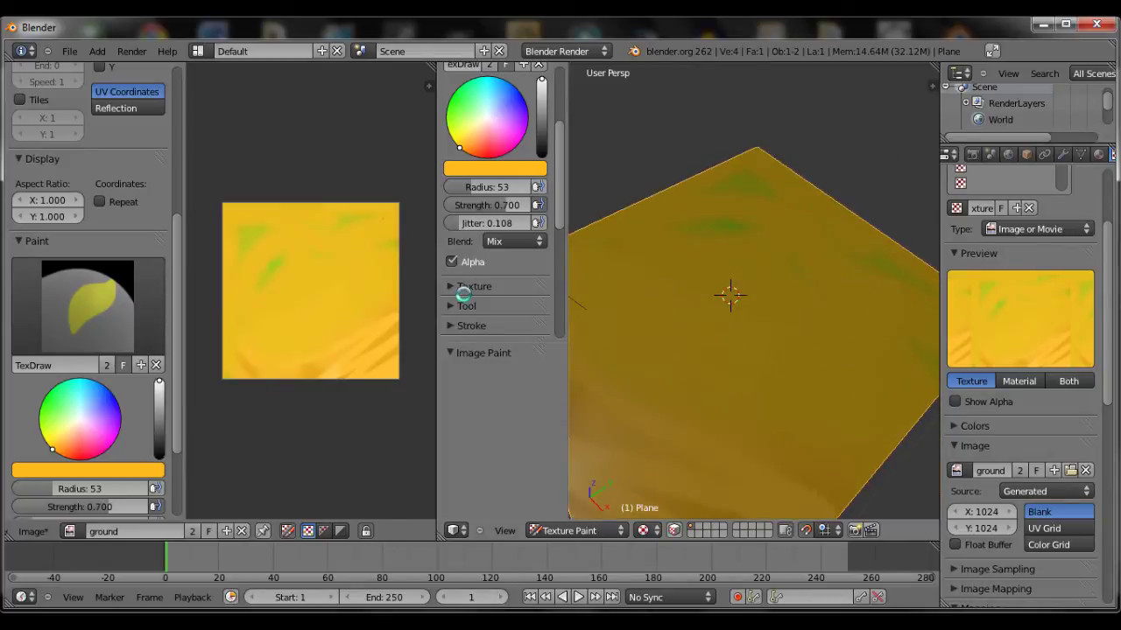
Widen the 3D view and give the TexDraw brush a new texture of type Image or Movie
click(442, 306)
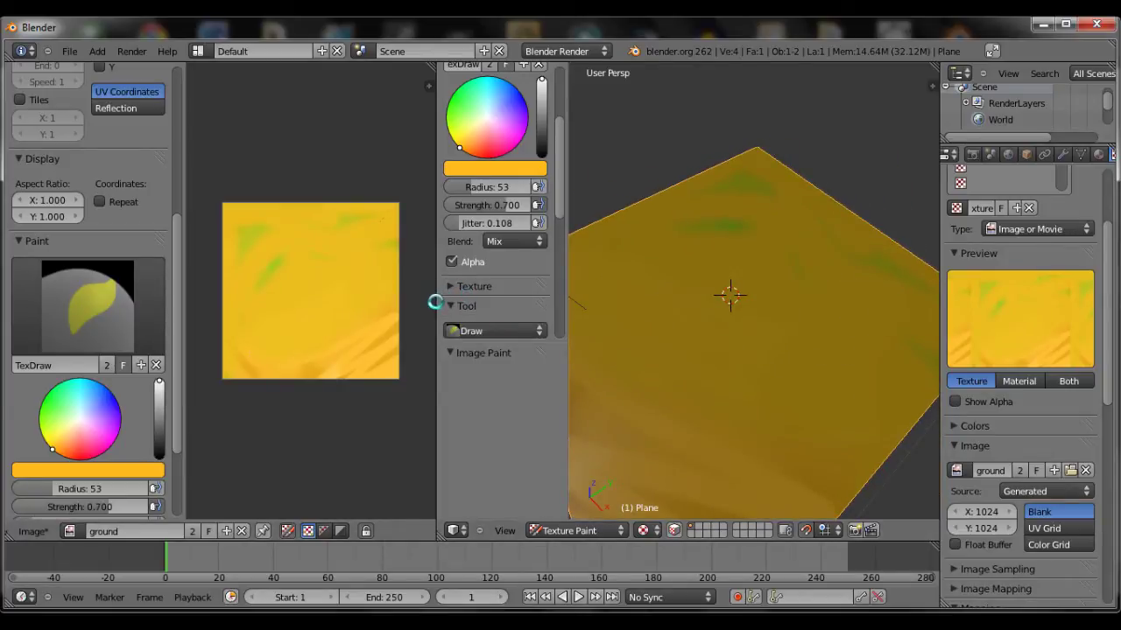
drag(438, 298, 208, 314)
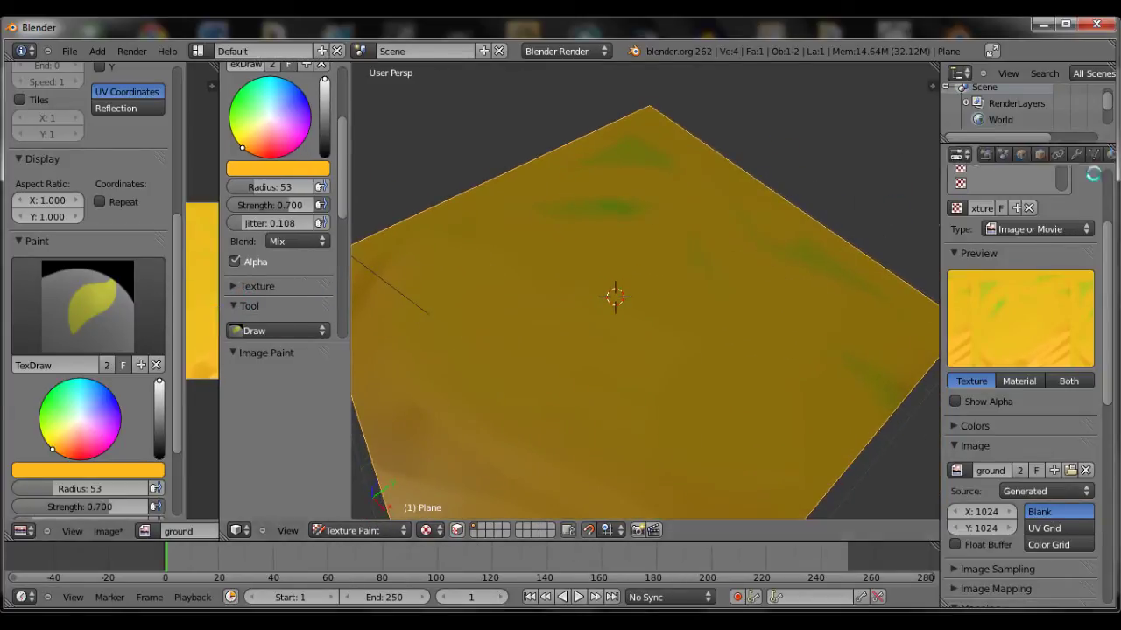
scroll(1007, 232, up, 4)
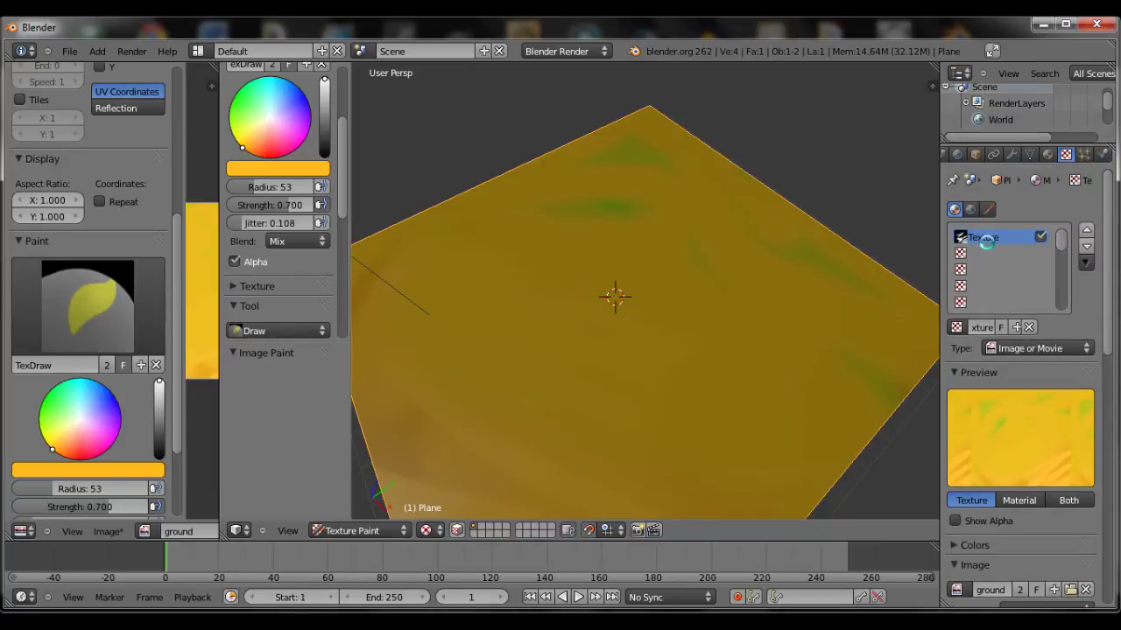
click(986, 209)
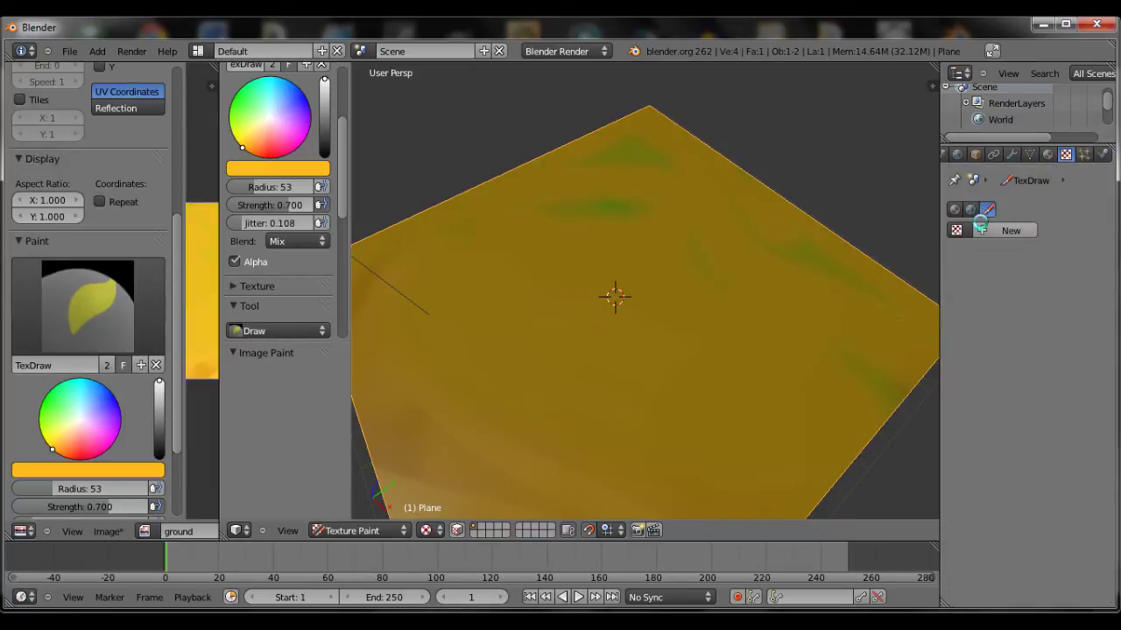
click(1007, 231)
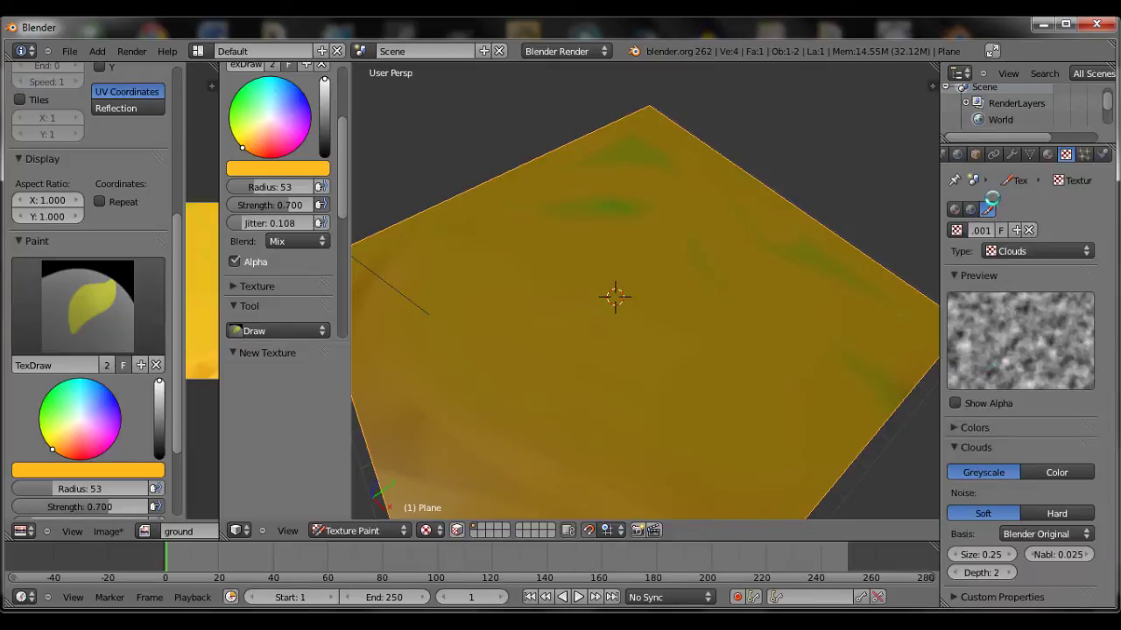
click(1022, 250)
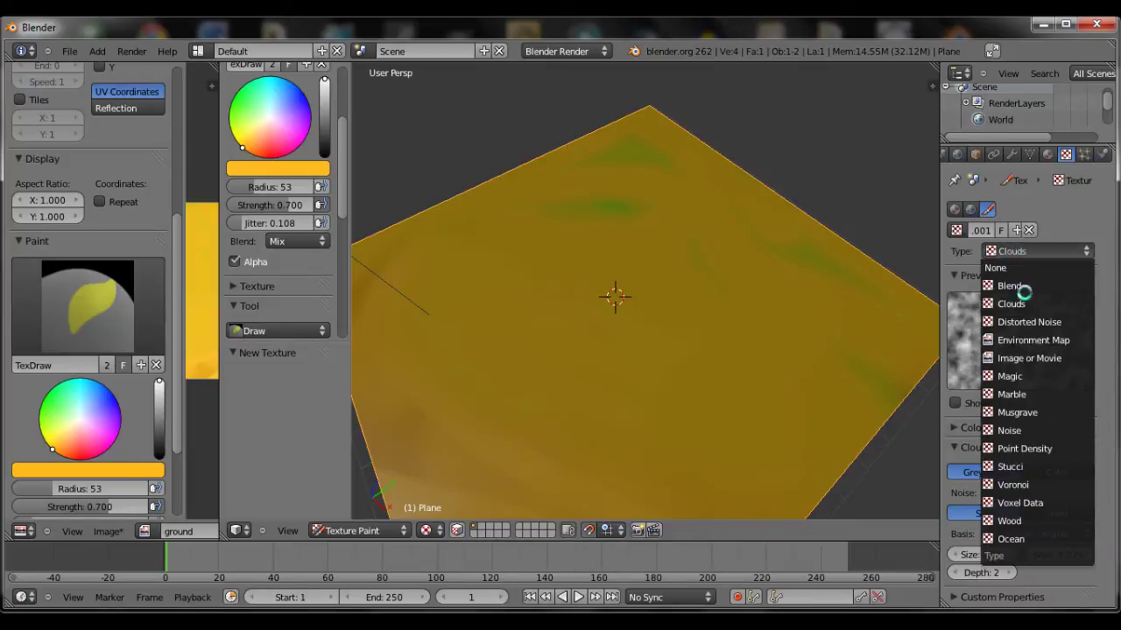
click(1033, 363)
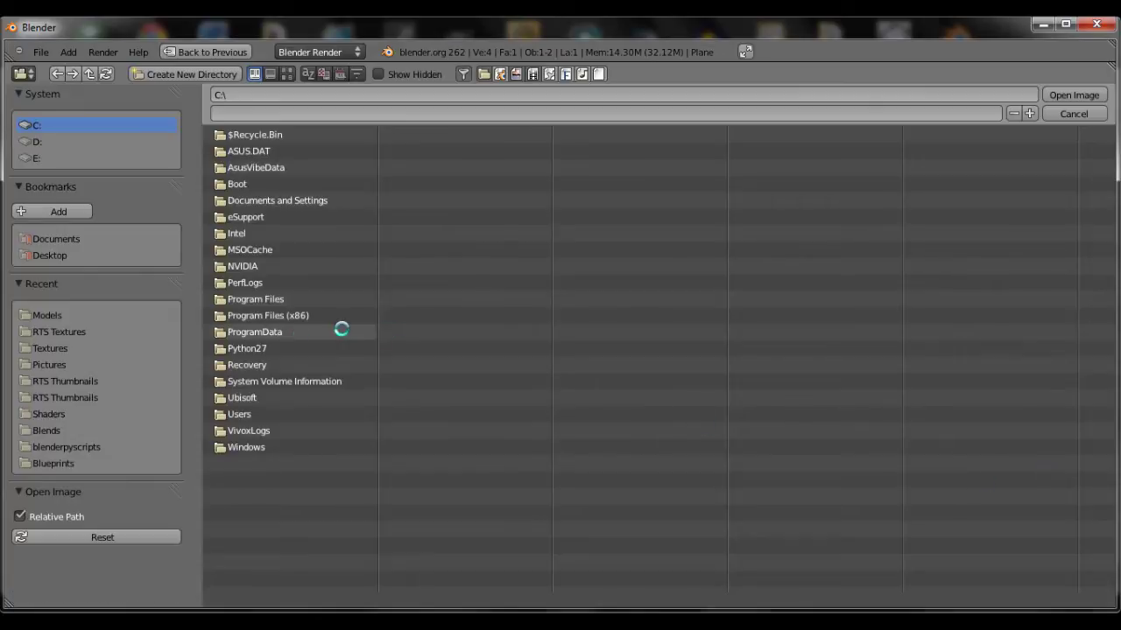
Browse the texture folders as thumbnails and load Grass.png from the Textures folder as the brush texture image
click(60, 332)
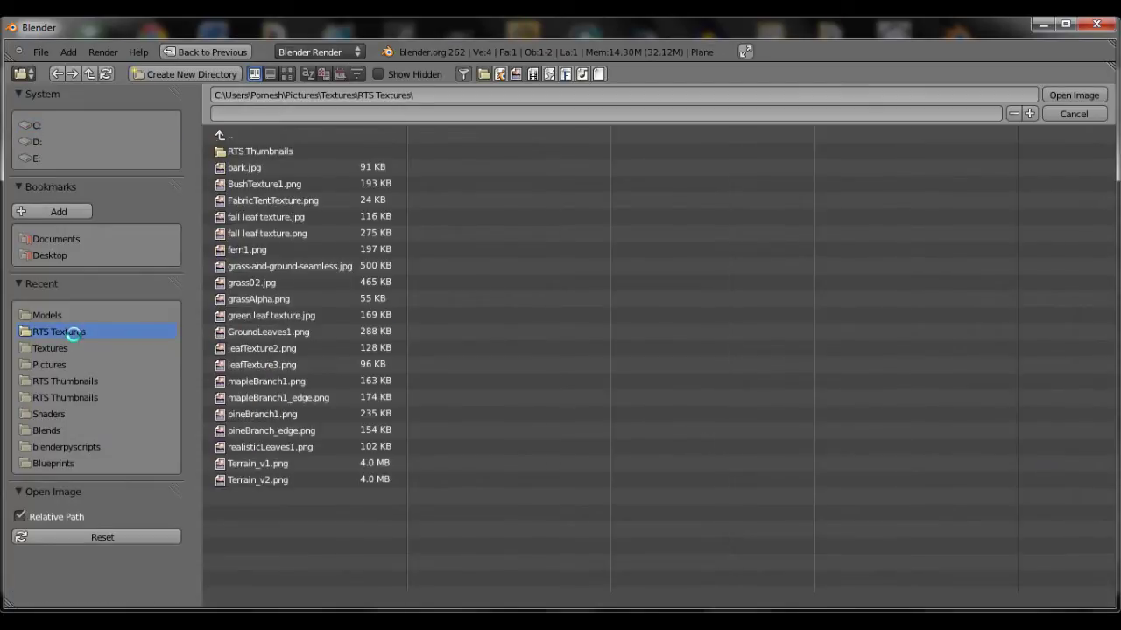
click(287, 73)
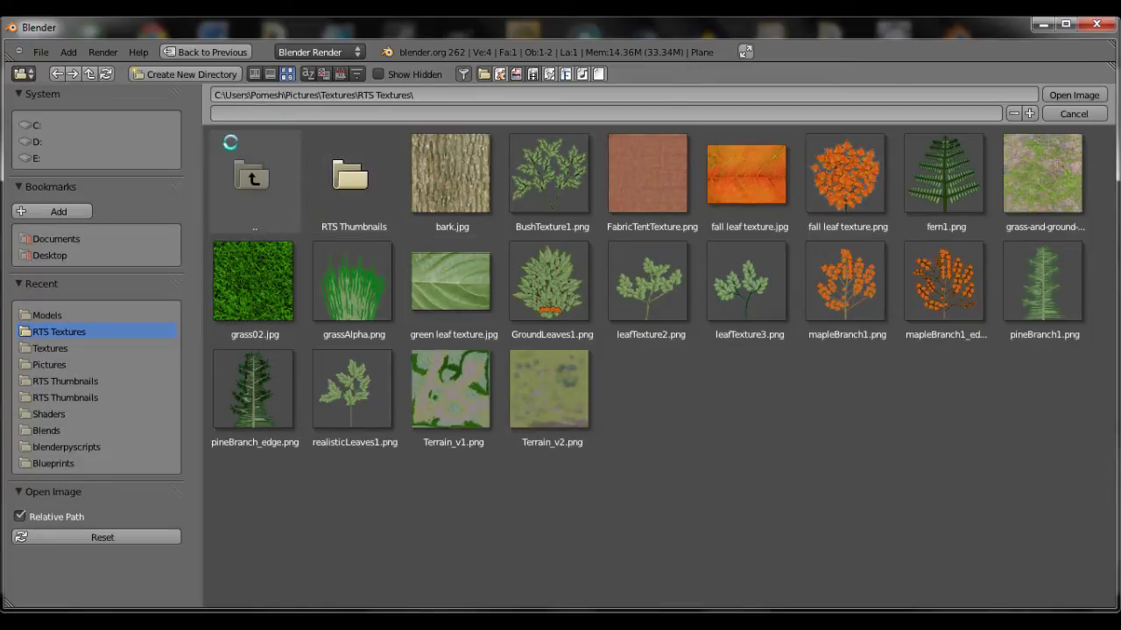
click(254, 180)
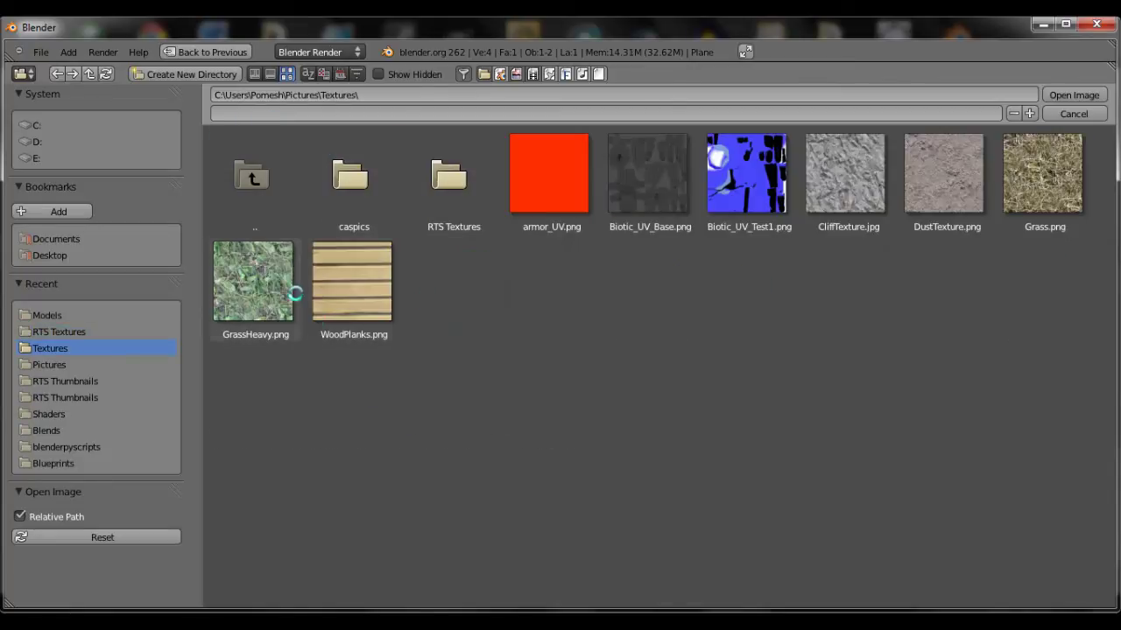
double_click(1033, 175)
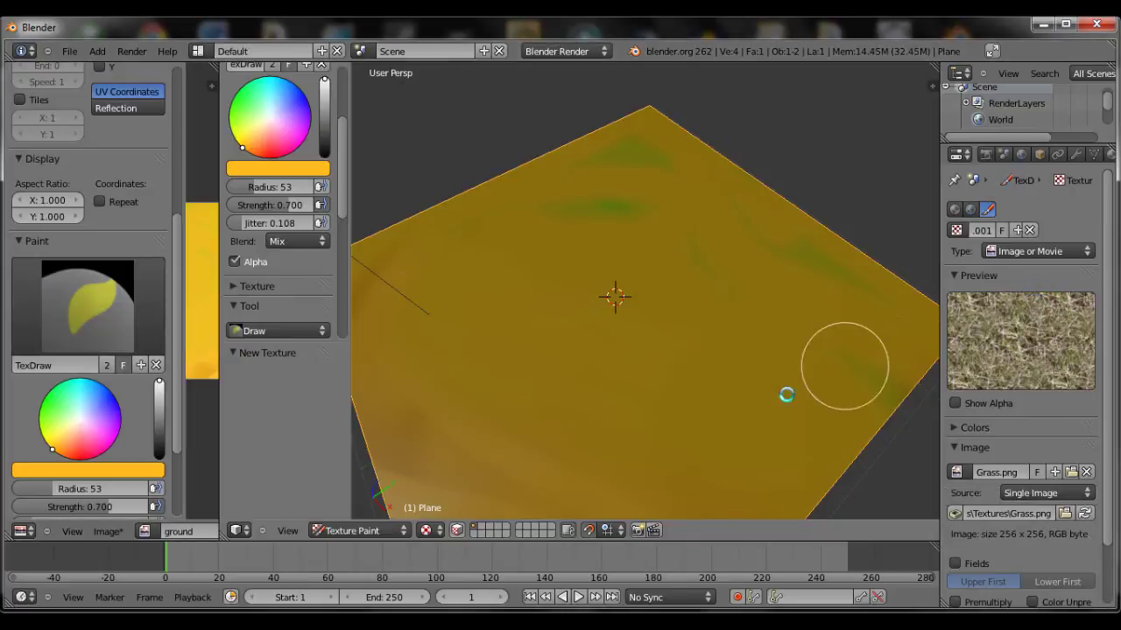
Choose the grass image texture for the paint brush and rename that texture Grass
scroll(684, 382, down, 1)
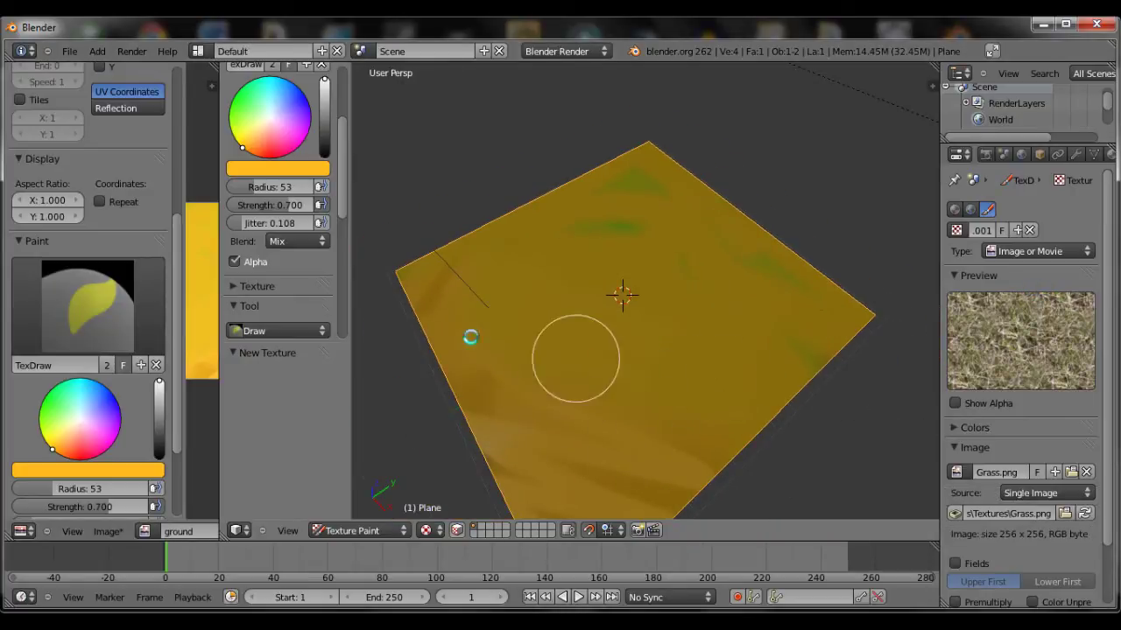
click(254, 286)
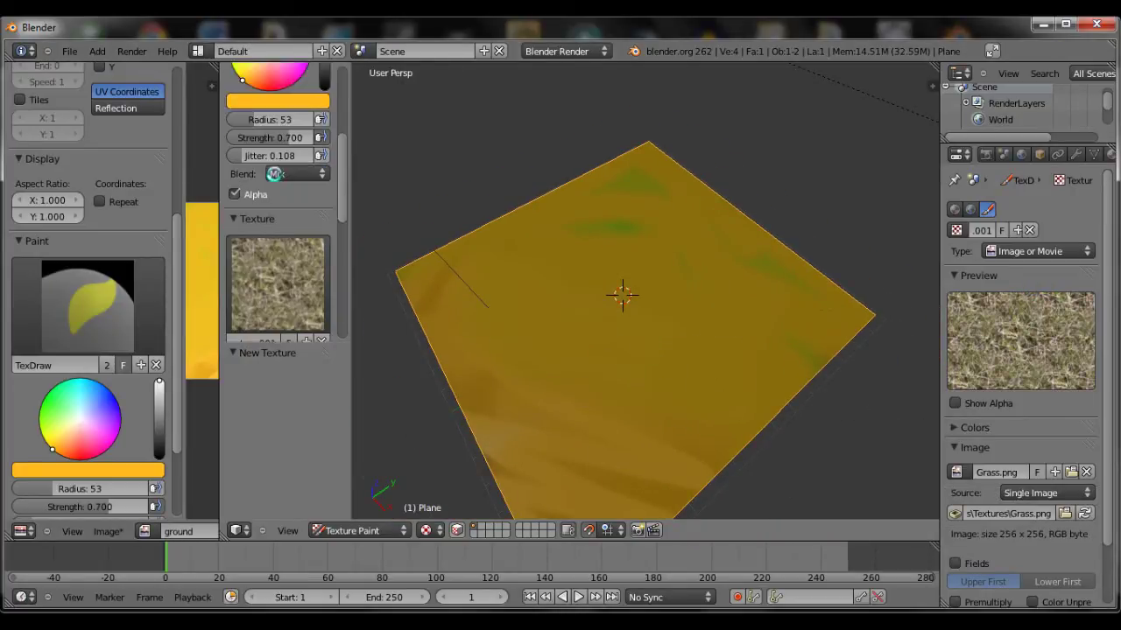
scroll(273, 210, down, 5)
click(276, 194)
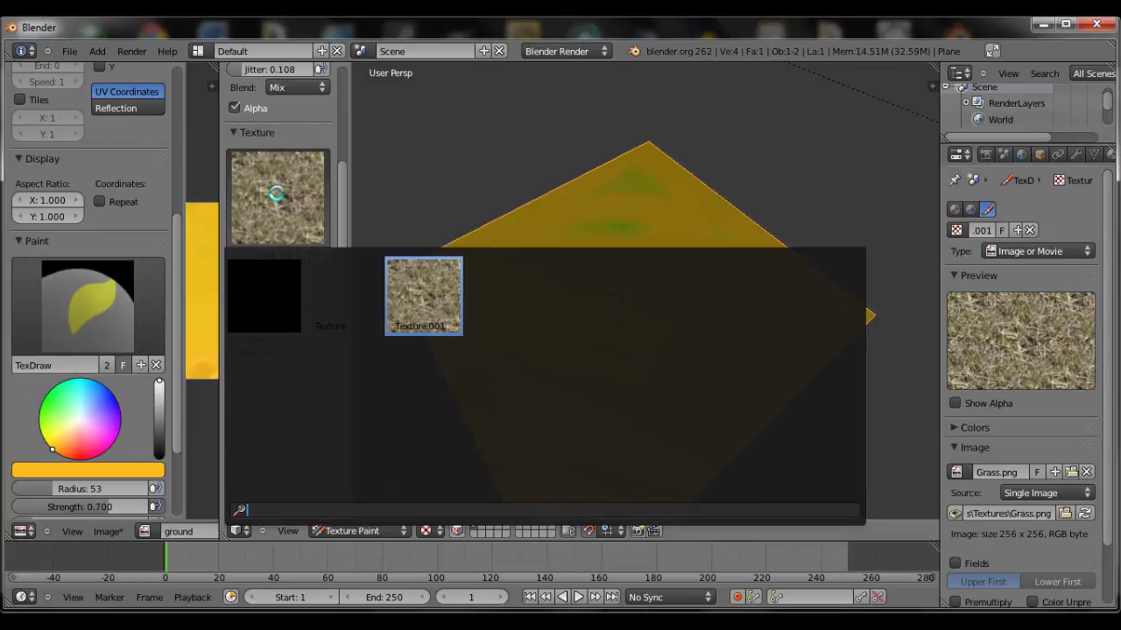
click(406, 301)
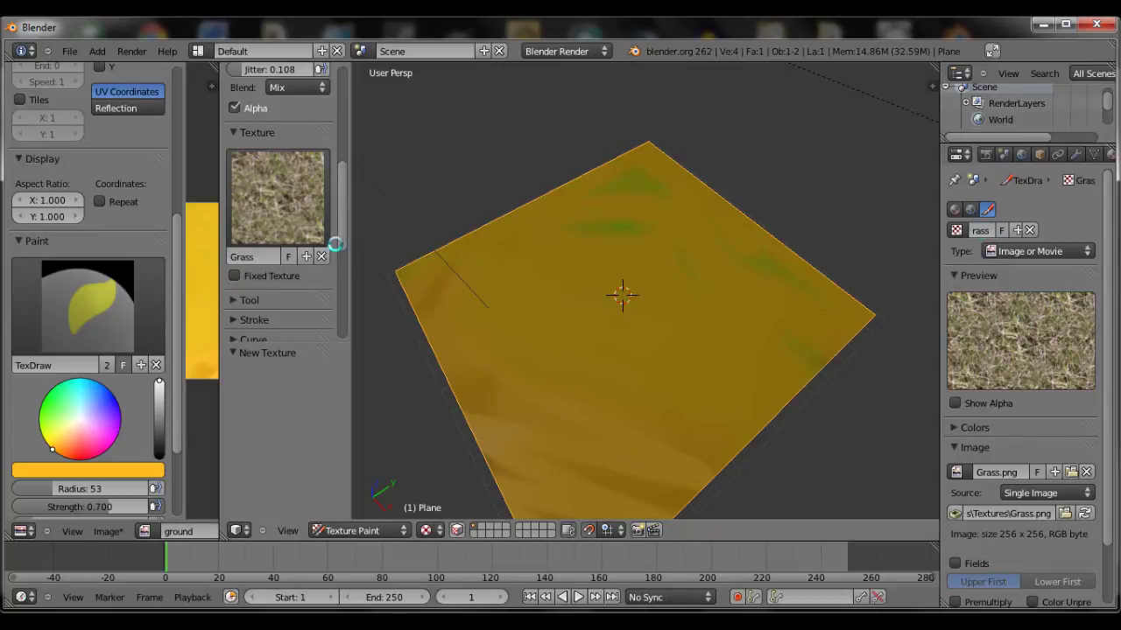
Cover the whole plane, including its corners and edges, with orange-tinted strokes of the Grass texture
mouse_move(518, 274)
mouse_down()
mouse_move(498, 358)
mouse_move(446, 325)
mouse_move(620, 490)
mouse_move(461, 408)
mouse_move(608, 538)
mouse_up()
scroll(607, 491, down, 2)
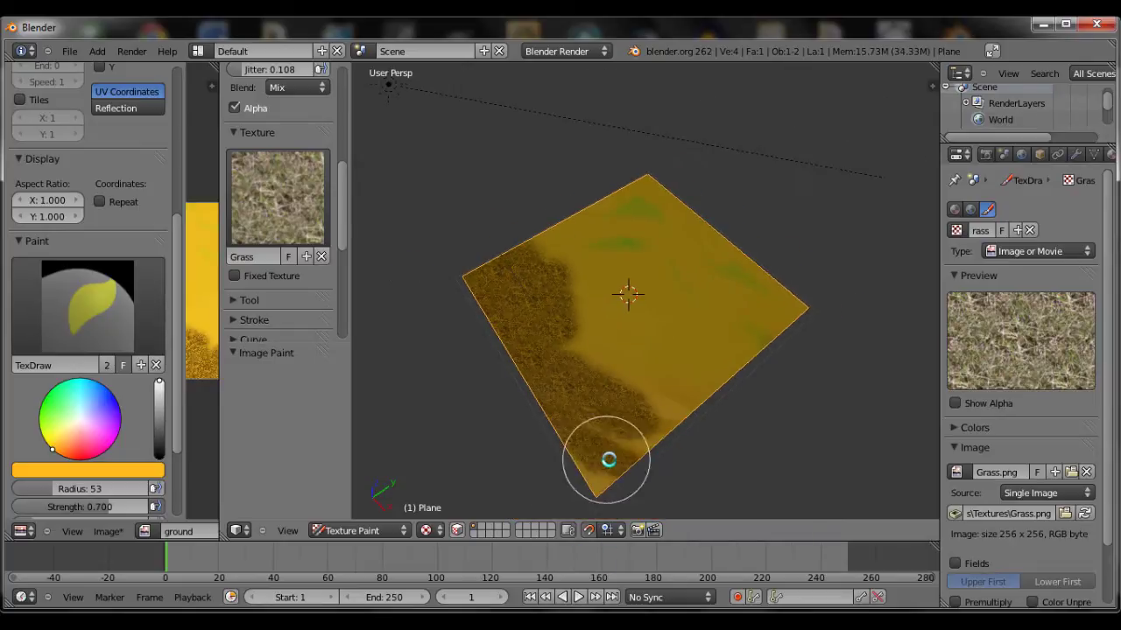
drag(608, 460, 549, 488)
mouse_move(640, 427)
mouse_down()
mouse_move(790, 332)
mouse_move(762, 306)
mouse_move(716, 364)
mouse_up()
mouse_move(542, 364)
mouse_down()
mouse_move(719, 273)
mouse_move(558, 265)
mouse_move(608, 231)
mouse_move(720, 239)
mouse_up()
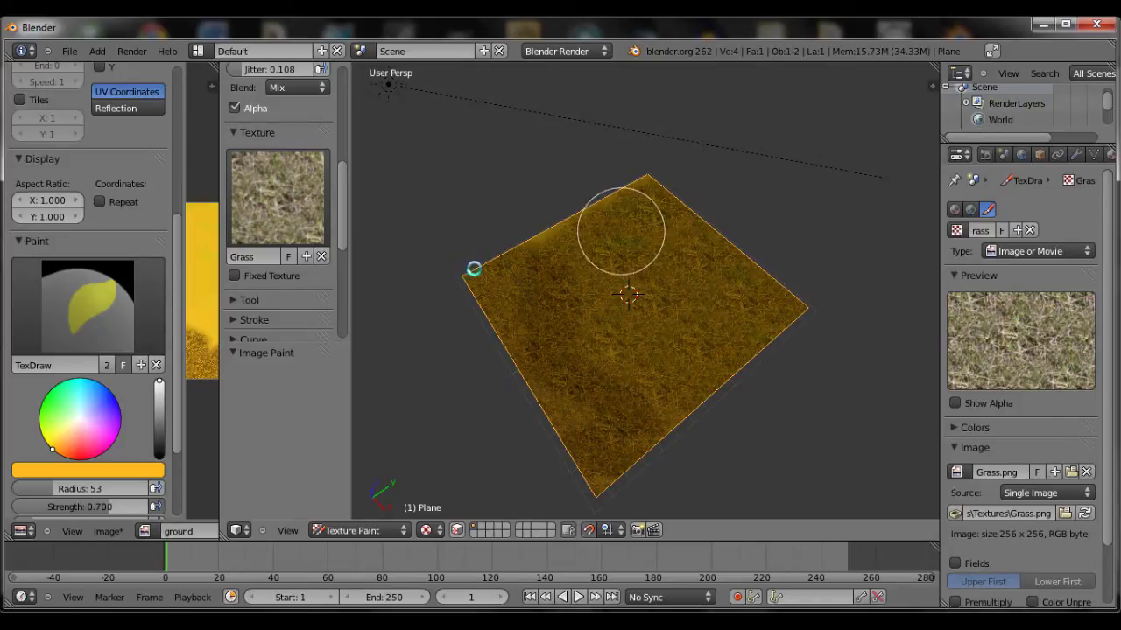
drag(473, 269, 578, 228)
Change the brush colour to white and paint Grass texture strokes over the near and middle part of the plane
scroll(282, 214, up, 5)
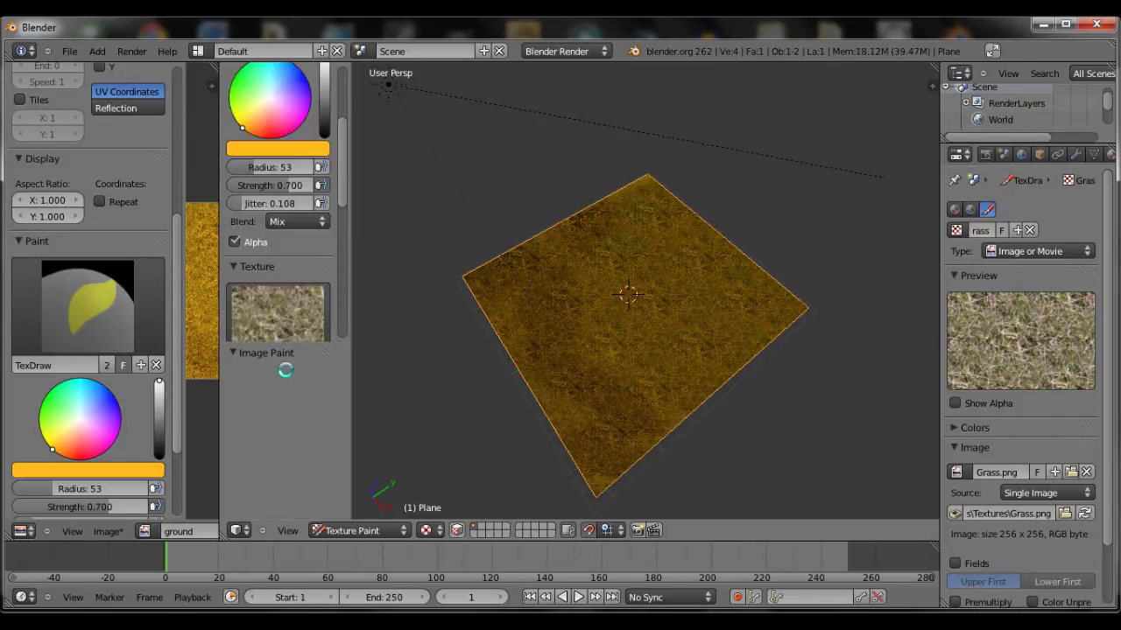
drag(275, 157, 272, 138)
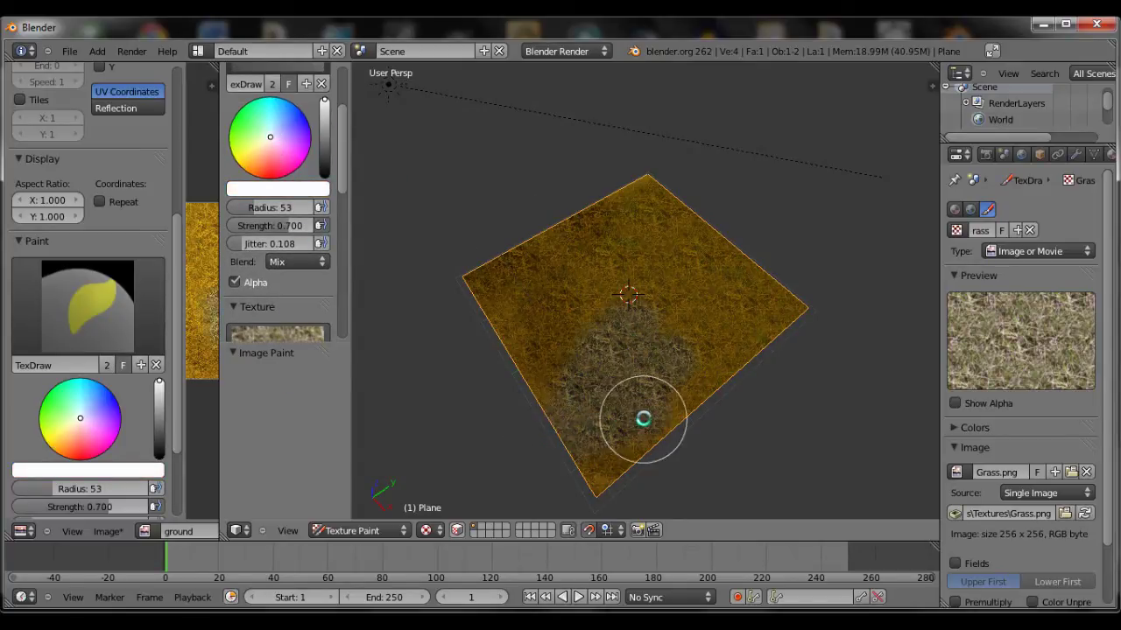
scroll(643, 418, up, 5)
mouse_move(633, 338)
mouse_down()
mouse_move(732, 292)
mouse_move(558, 343)
mouse_move(588, 333)
mouse_up()
scroll(606, 280, up, 3)
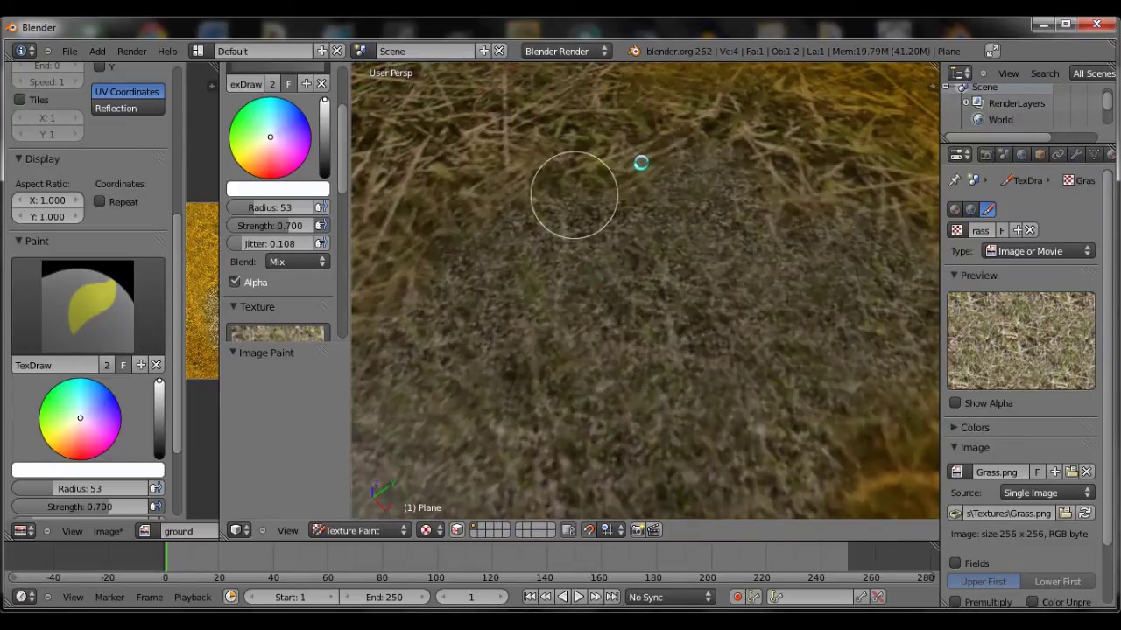
Set the brush radius to 74, strength to 0.445 and jitter to 0.02941, and paint white-tinted grass across the plane
scroll(525, 287, down, 1)
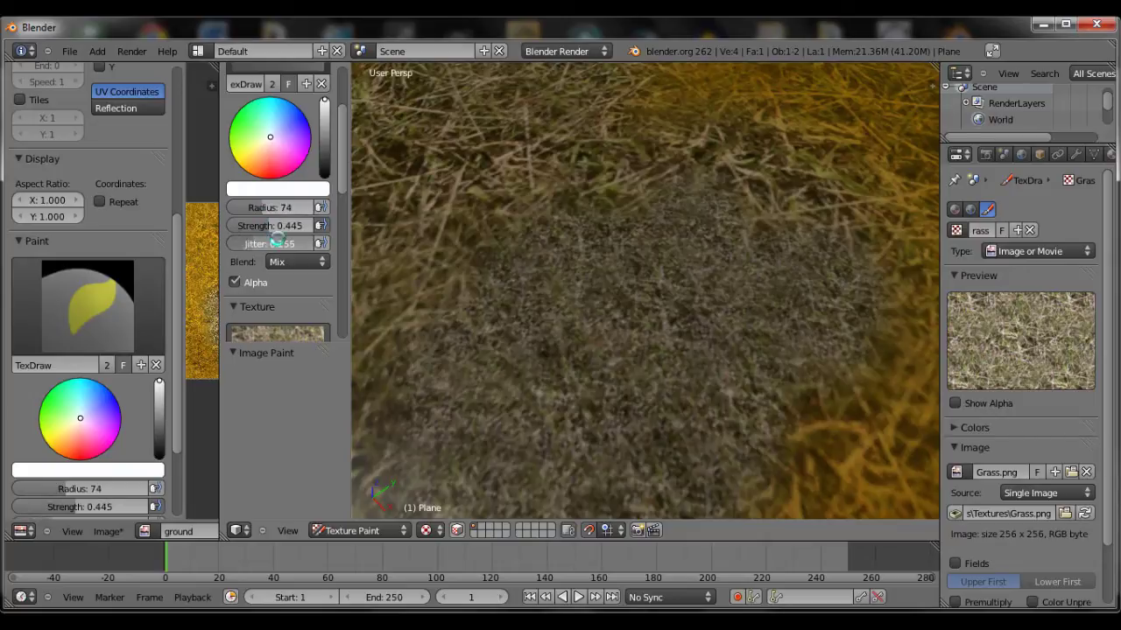
drag(276, 243, 298, 243)
scroll(645, 296, down, 3)
mouse_move(747, 266)
mouse_down()
mouse_move(706, 338)
mouse_move(706, 137)
mouse_move(636, 235)
mouse_move(670, 147)
mouse_move(430, 205)
mouse_move(435, 295)
mouse_move(359, 262)
mouse_up()
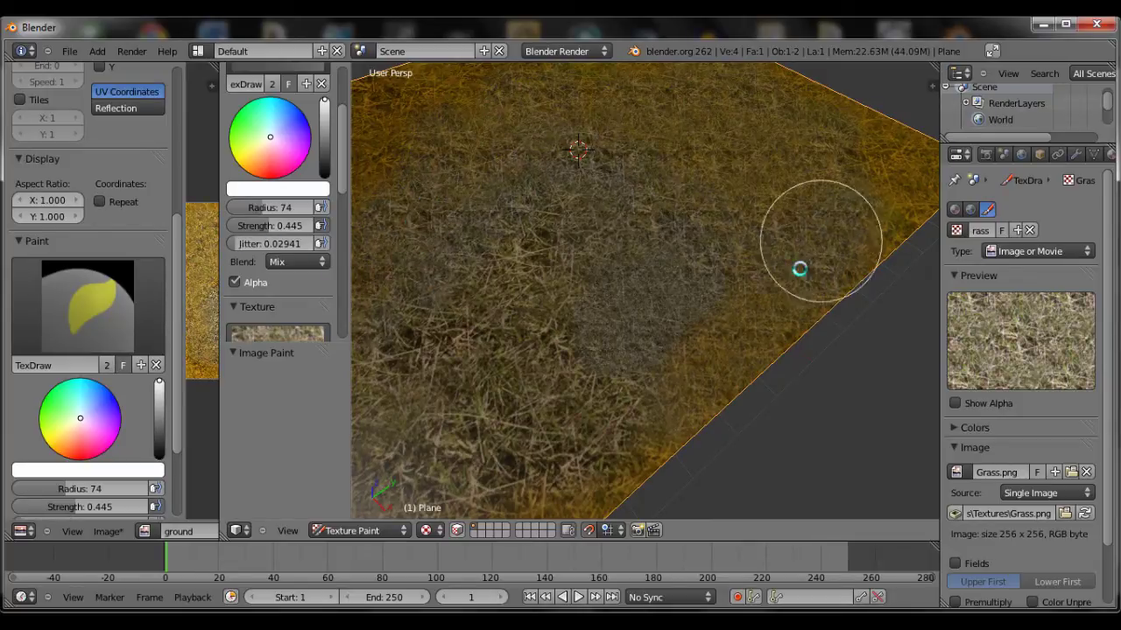
mouse_move(763, 325)
middle_down()
mouse_move(660, 277)
mouse_move(728, 355)
middle_up()
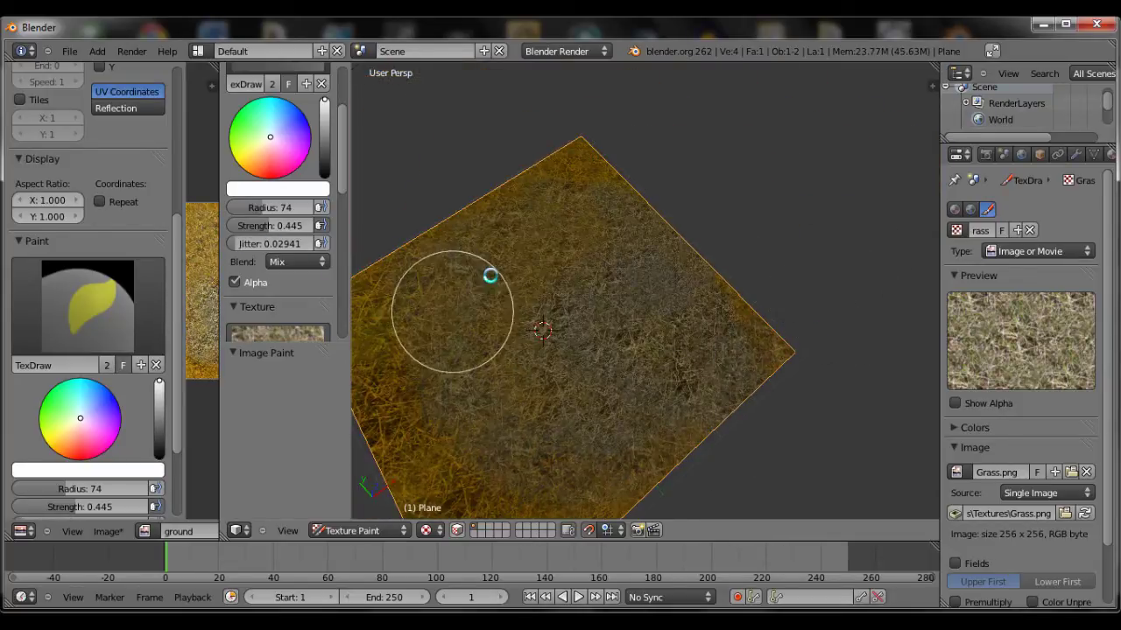
middle_drag(525, 288, 400, 475)
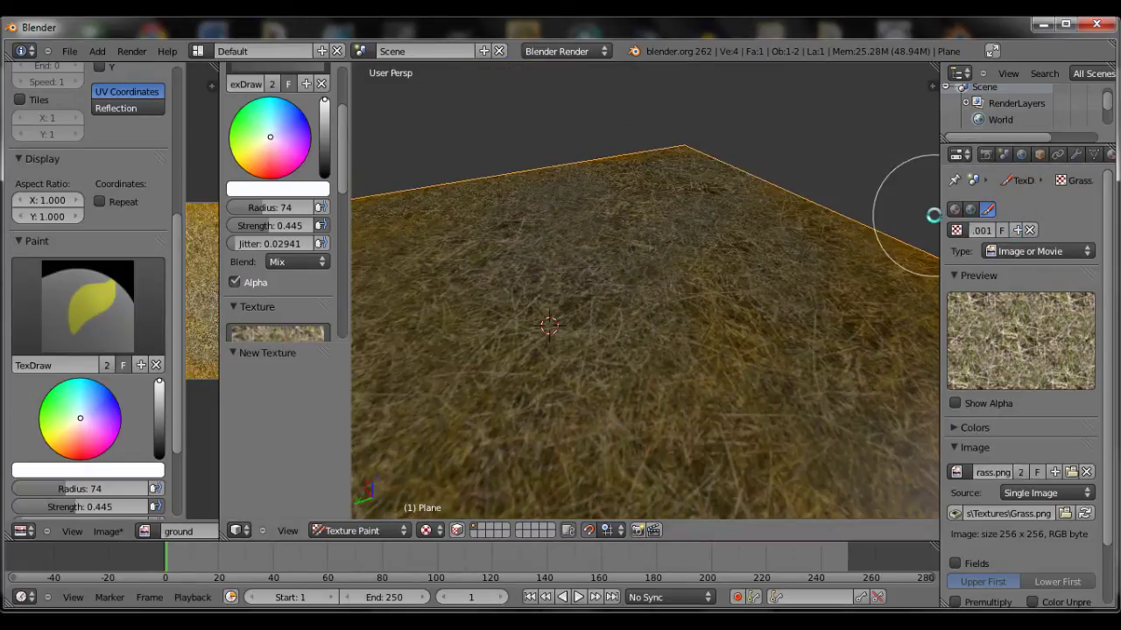
Widen the texture settings and replace the image of the Grass.001 texture with grass02.jpg from the RTS Textures folder
drag(942, 214, 878, 220)
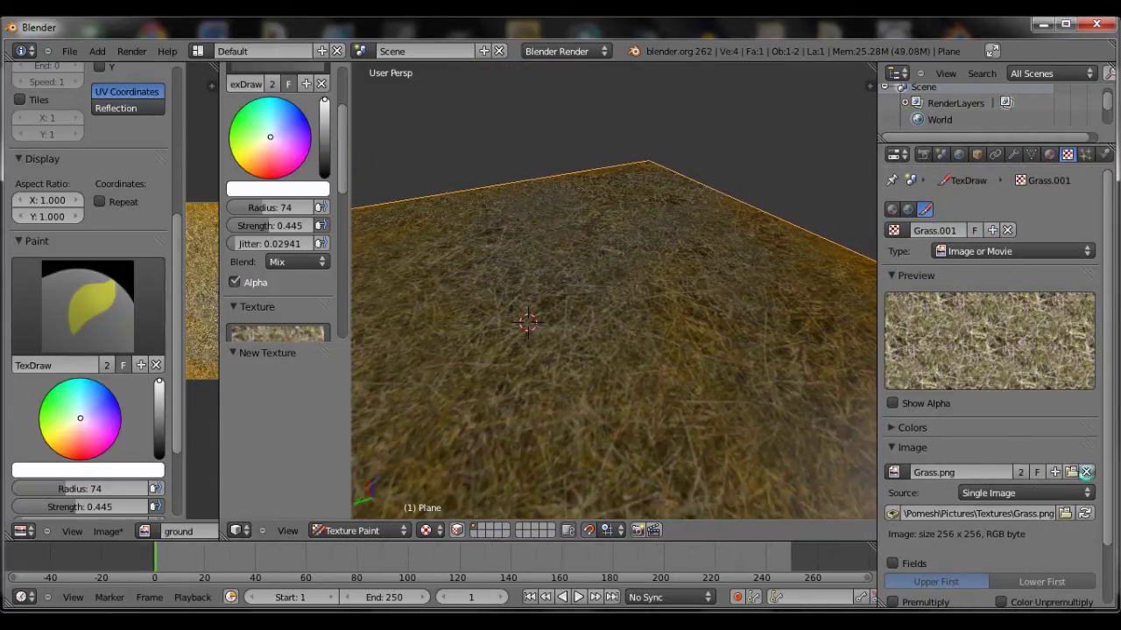
click(1086, 473)
click(1033, 471)
click(59, 332)
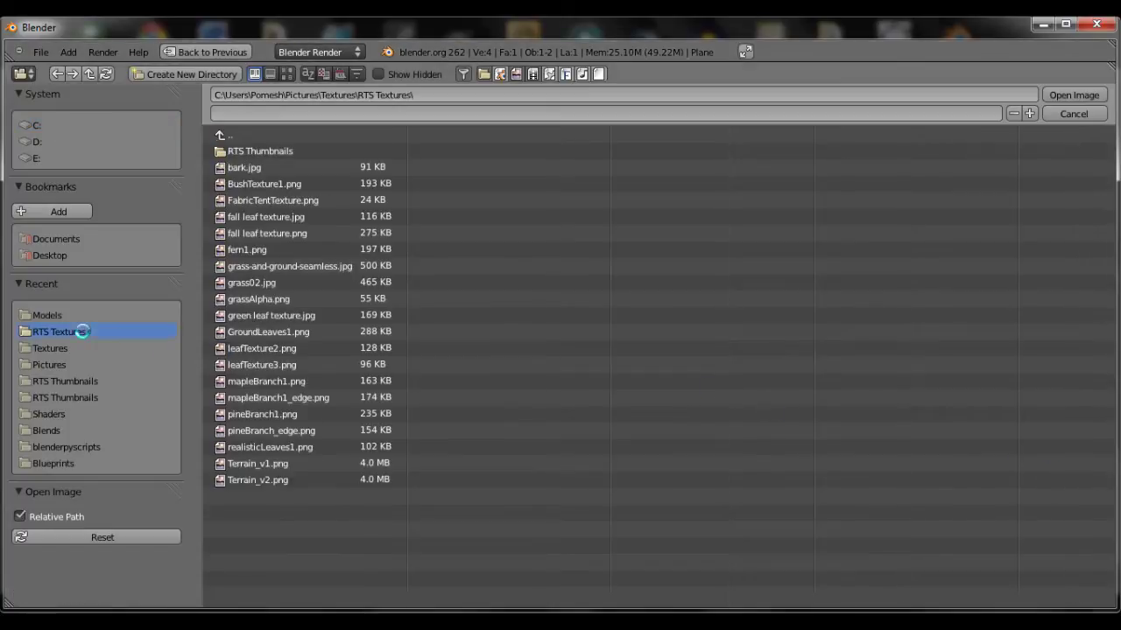
click(287, 74)
double_click(254, 278)
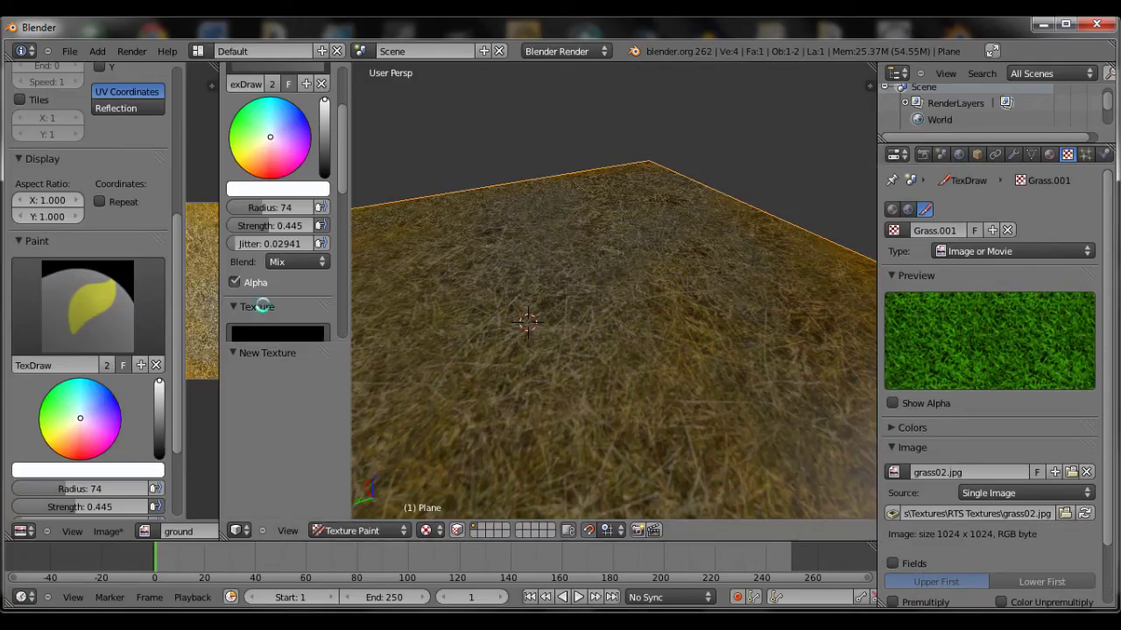
Choose the green Grass.001 texture for the paint brush and rename it Dark Grass
scroll(261, 307, down, 4)
click(322, 252)
click(315, 342)
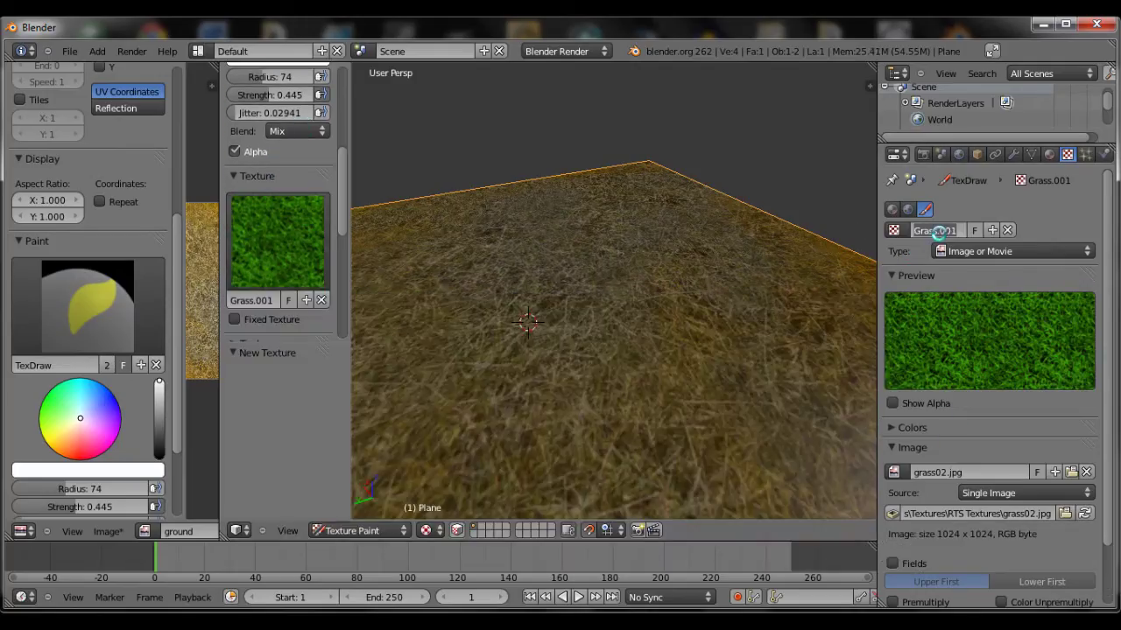
Set the brush radius to 39, strength to 0.396 and jitter to 0.167, and paint Dark Grass along one side of the plane
scroll(656, 260, down, 5)
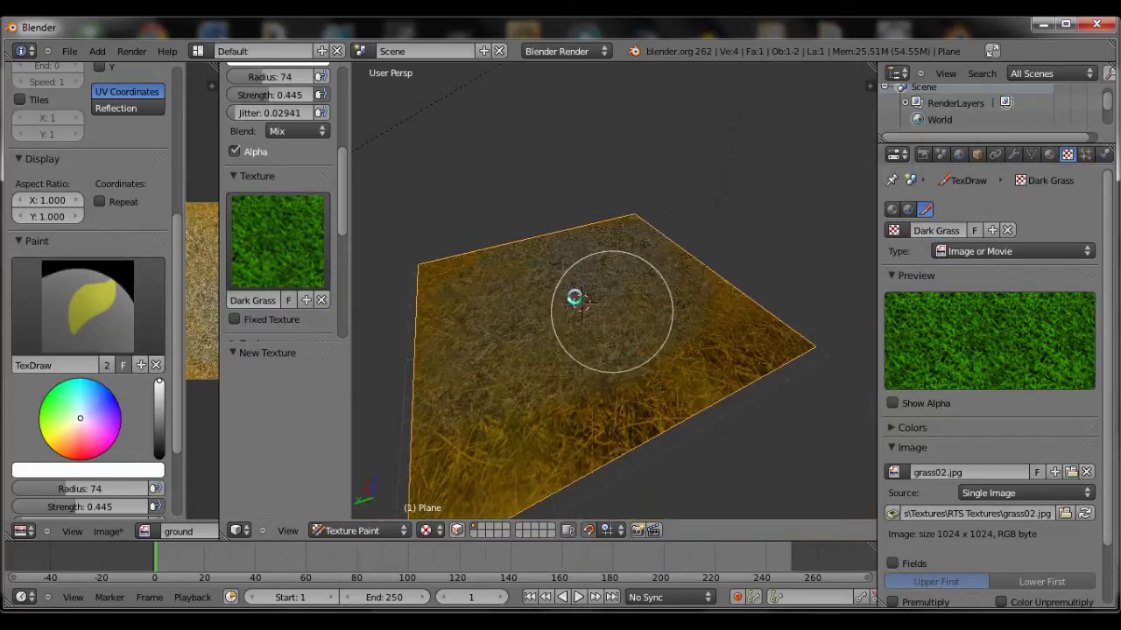
scroll(263, 131, up, 3)
drag(248, 162, 255, 162)
mouse_move(491, 288)
mouse_down()
mouse_move(465, 363)
mouse_move(525, 330)
mouse_move(482, 464)
mouse_move(487, 416)
mouse_up()
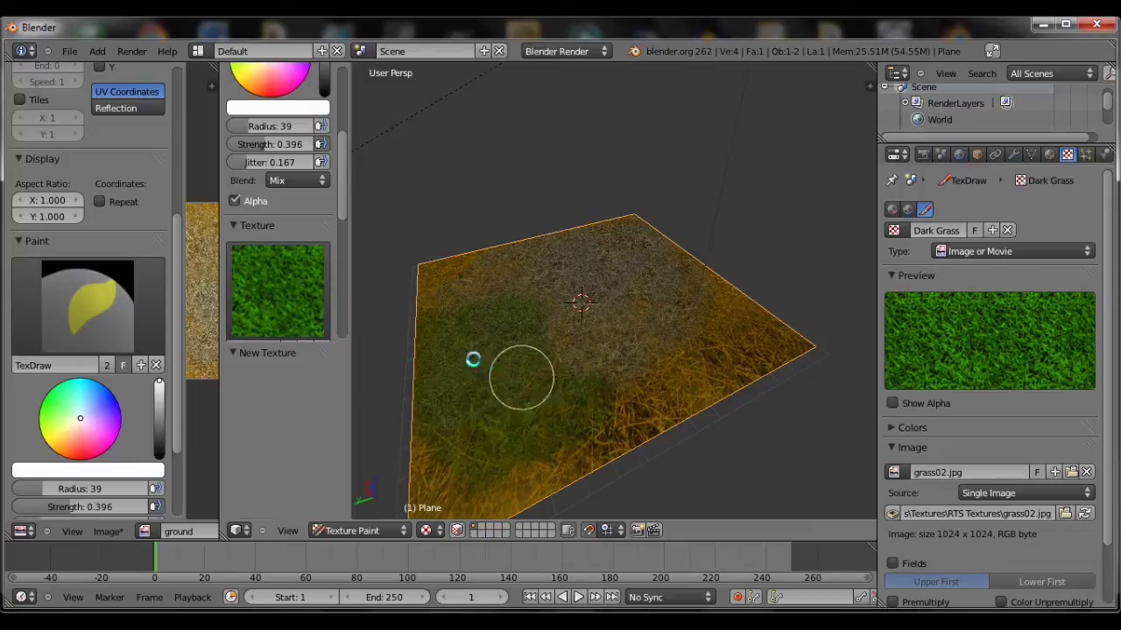
Set the brush jitter to 0.971 and paint Dark Grass across the middle and near side of the plane
middle_drag(507, 371, 263, 163)
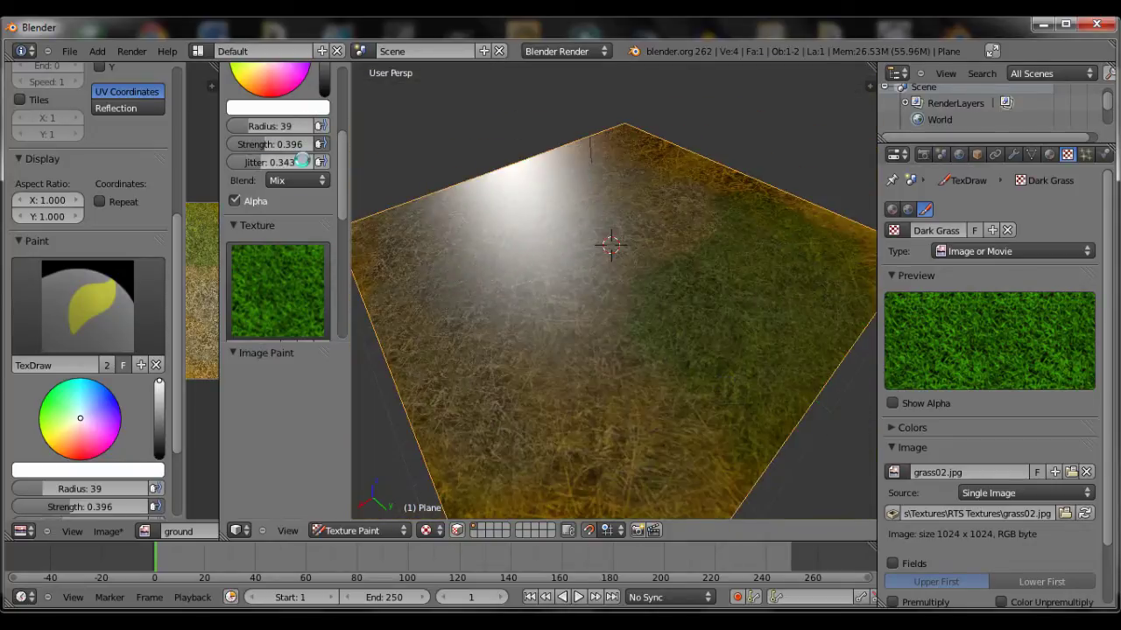
drag(302, 160, 337, 162)
mouse_move(621, 329)
mouse_down()
mouse_move(684, 393)
mouse_move(484, 350)
mouse_move(423, 311)
mouse_up()
middle_drag(423, 310, 445, 322)
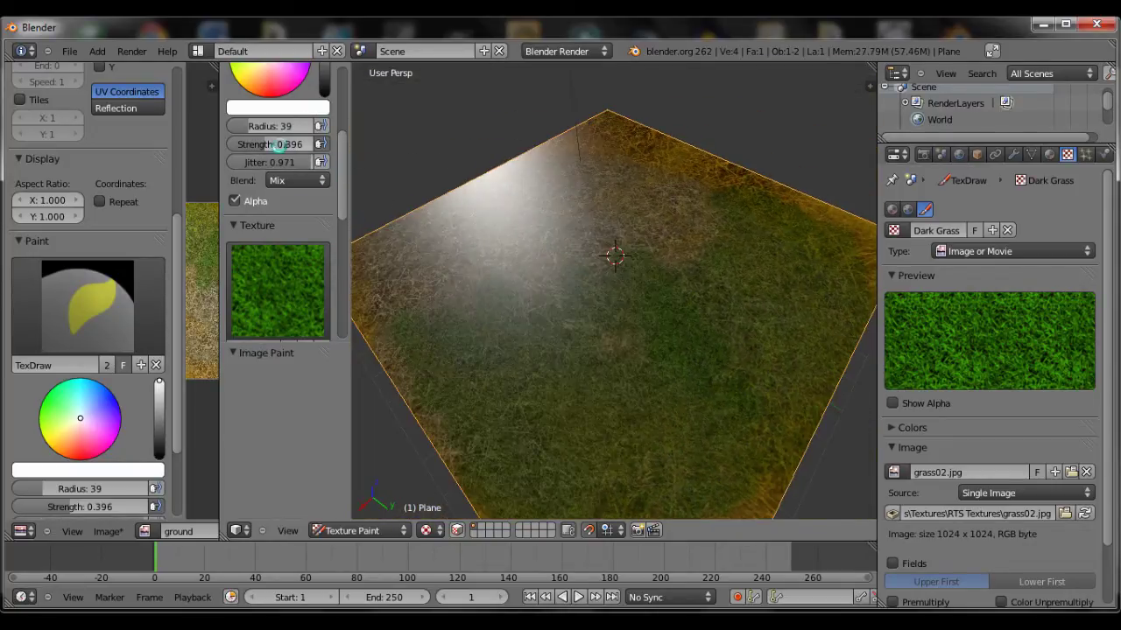
Raise the brush strength to 0.769 and cover most of the plane with denser Dark Grass
drag(283, 145, 317, 146)
mouse_move(556, 302)
mouse_down()
mouse_move(662, 237)
mouse_move(620, 385)
mouse_move(490, 368)
mouse_up()
scroll(525, 359, up, 4)
mouse_move(525, 359)
middle_down()
mouse_move(692, 328)
mouse_move(572, 206)
middle_up()
mouse_move(571, 205)
mouse_down()
mouse_move(703, 371)
mouse_move(773, 372)
mouse_up()
scroll(738, 338, down, 2)
mouse_move(738, 338)
mouse_down()
mouse_move(685, 432)
mouse_move(656, 435)
mouse_move(686, 173)
mouse_move(613, 228)
mouse_up()
scroll(537, 275, up, 3)
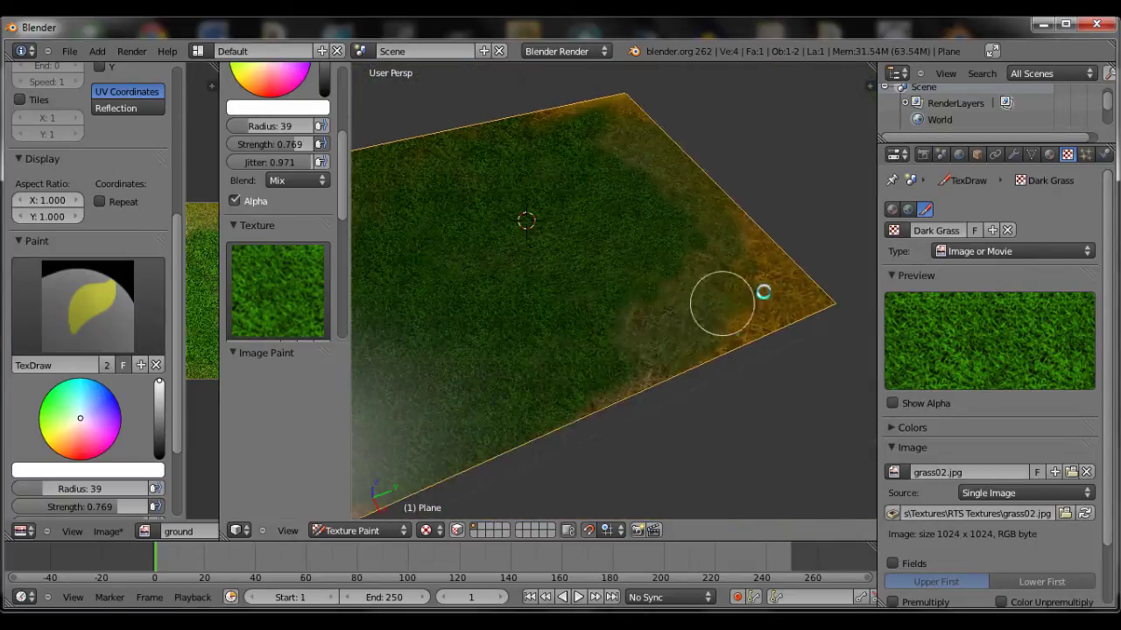
Duplicate the Dark Grass brush texture and load bark.jpg from the RTS Textures folder into the copy
click(991, 230)
click(1075, 471)
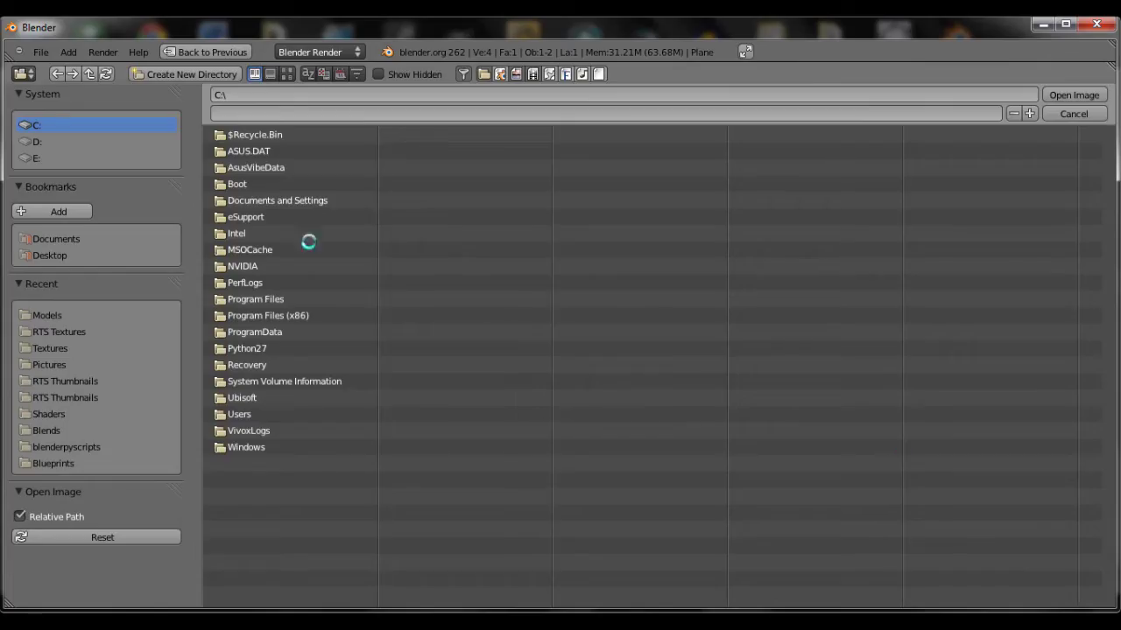
click(74, 331)
click(288, 74)
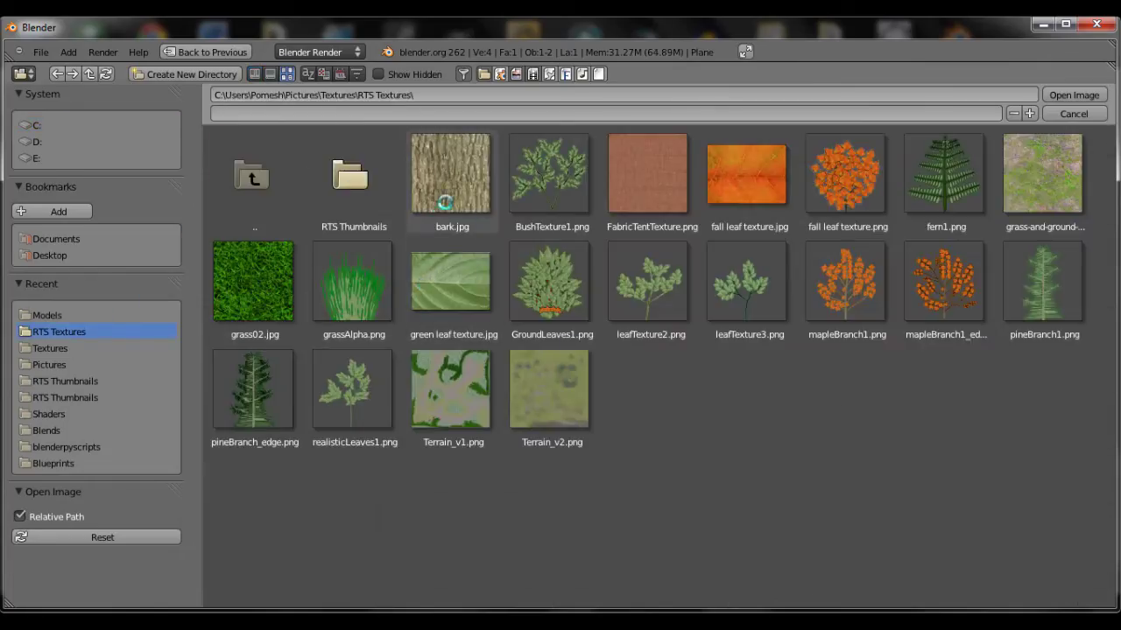
double_click(449, 172)
Paint the bark texture around the plane's edges, reducing the brush jitter to 0.461 and leaving a green patch in the middle
scroll(600, 378, down, 4)
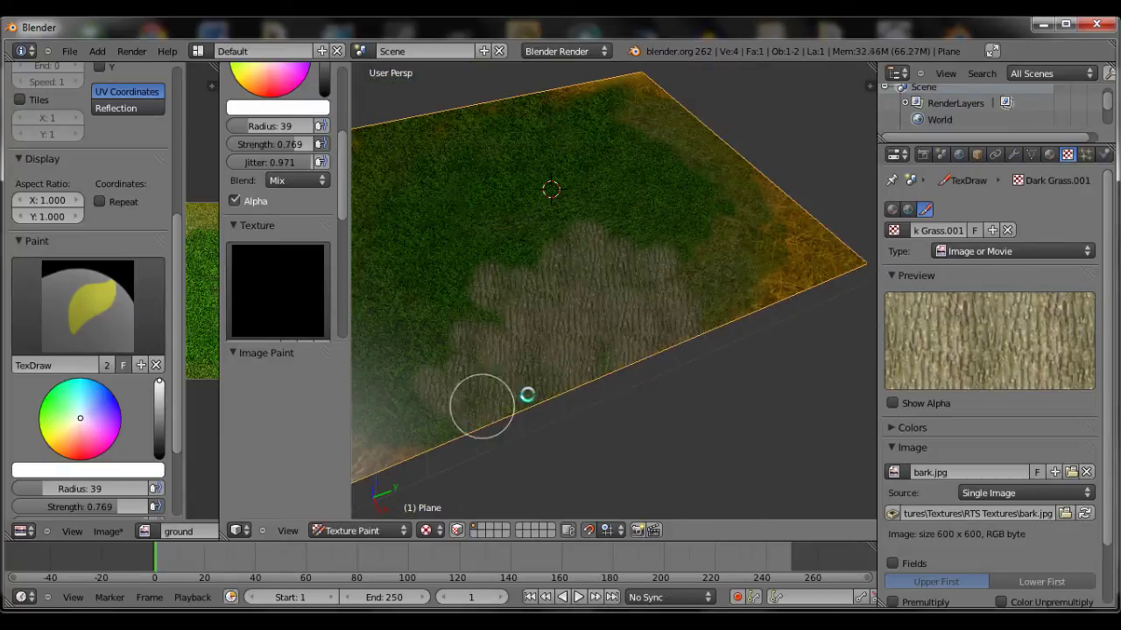
scroll(531, 395, down, 1)
drag(266, 167, 223, 168)
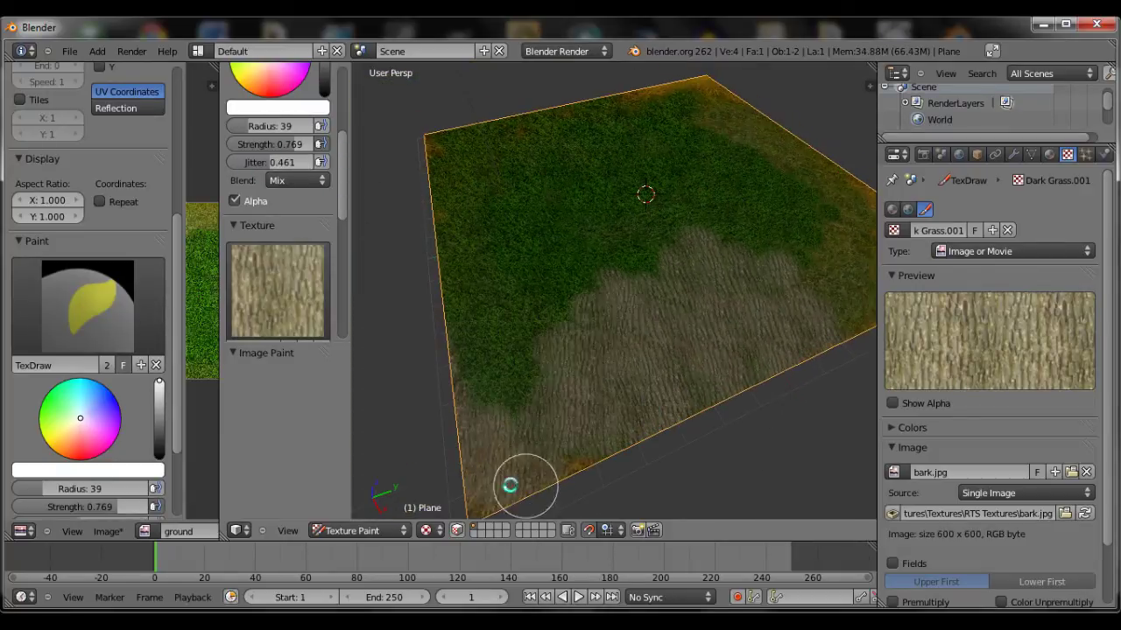
middle_drag(480, 467, 527, 404)
scroll(639, 422, up, 4)
scroll(640, 423, down, 3)
middle_drag(675, 428, 672, 378)
scroll(672, 378, down, 2)
mouse_move(673, 477)
mouse_down()
mouse_move(531, 430)
mouse_move(383, 295)
mouse_move(721, 128)
mouse_move(648, 156)
mouse_move(710, 391)
mouse_move(671, 400)
mouse_move(573, 187)
mouse_move(504, 302)
mouse_up()
Switch the brush back to the Dark Grass texture and enlarge the green patch in the middle of the plane
click(298, 294)
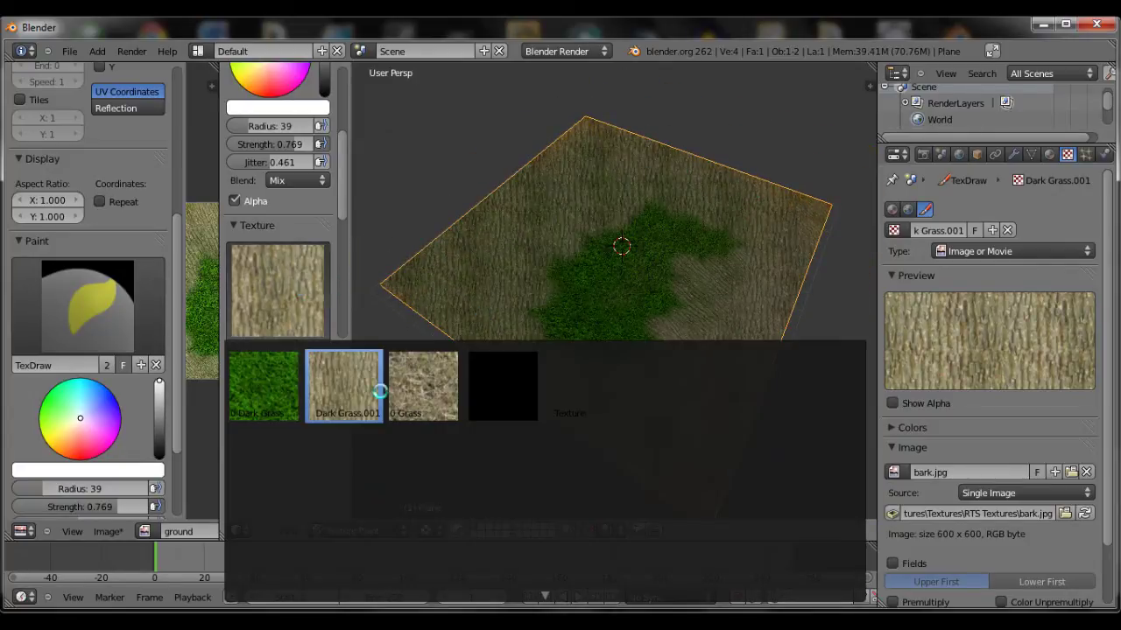
click(280, 399)
mouse_move(585, 359)
mouse_down()
mouse_move(500, 278)
mouse_move(530, 298)
mouse_move(517, 262)
mouse_up()
Choose the Grass texture for the brush and paint dry grass over the bark along two sides of the green patch
click(288, 310)
click(425, 384)
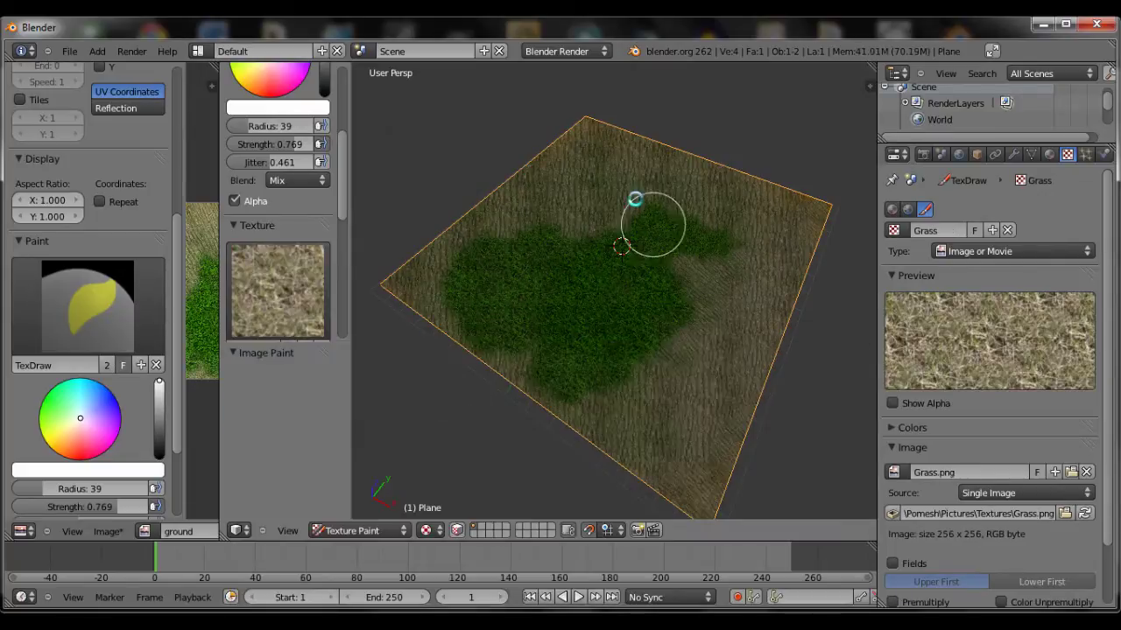
drag(749, 345, 706, 373)
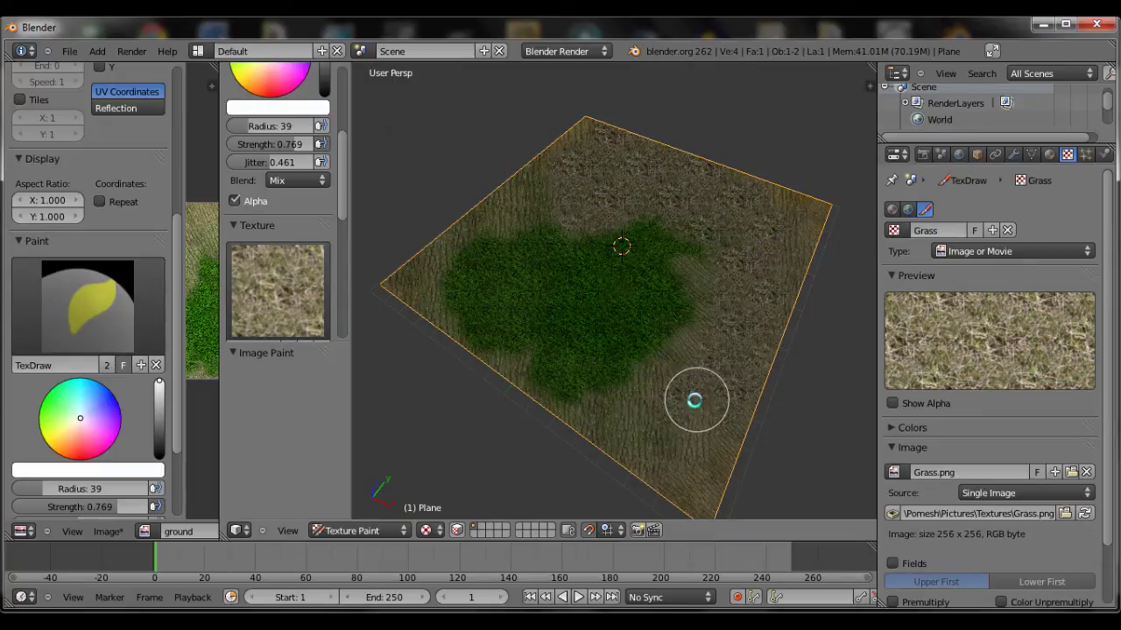
scroll(674, 367, up, 5)
scroll(630, 301, down, 4)
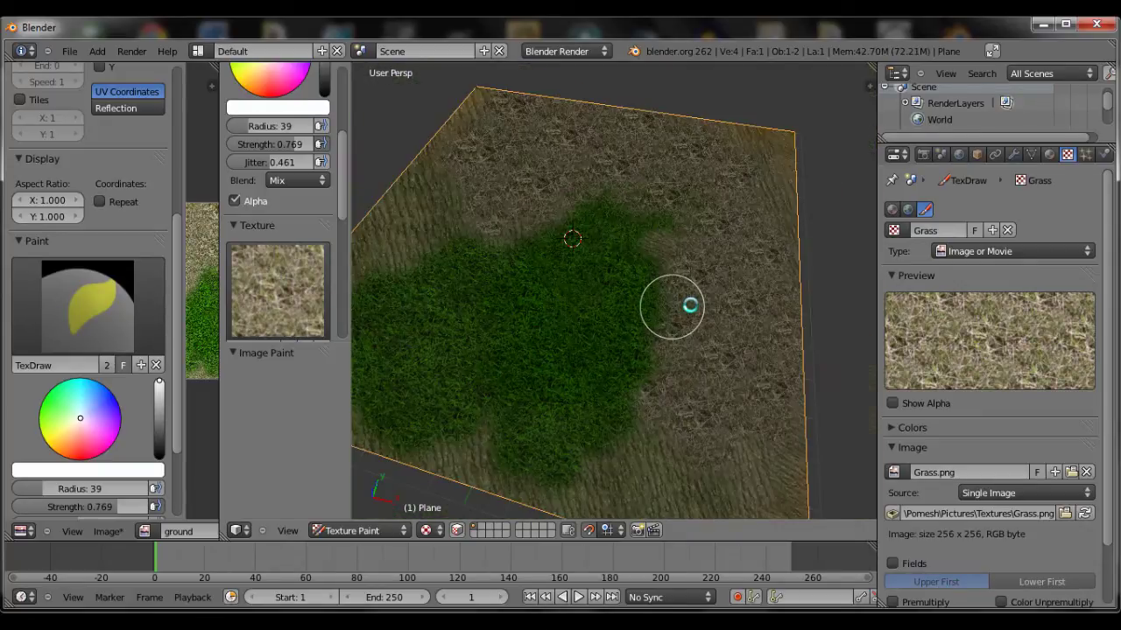
scroll(774, 310, up, 5)
scroll(683, 351, down, 5)
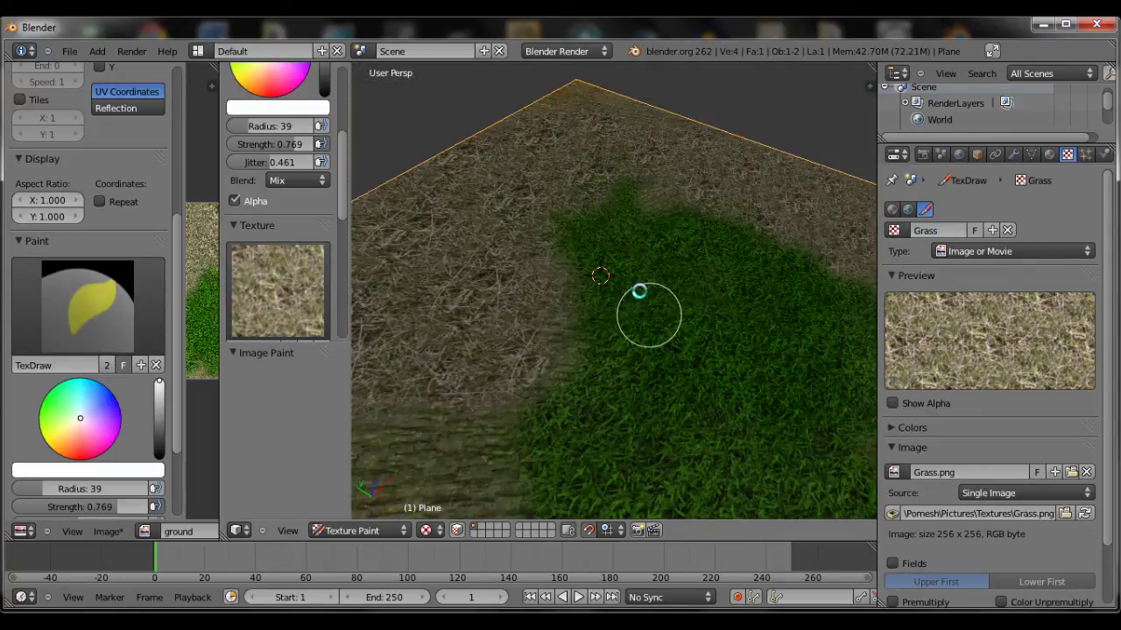
middle_drag(573, 252, 670, 222)
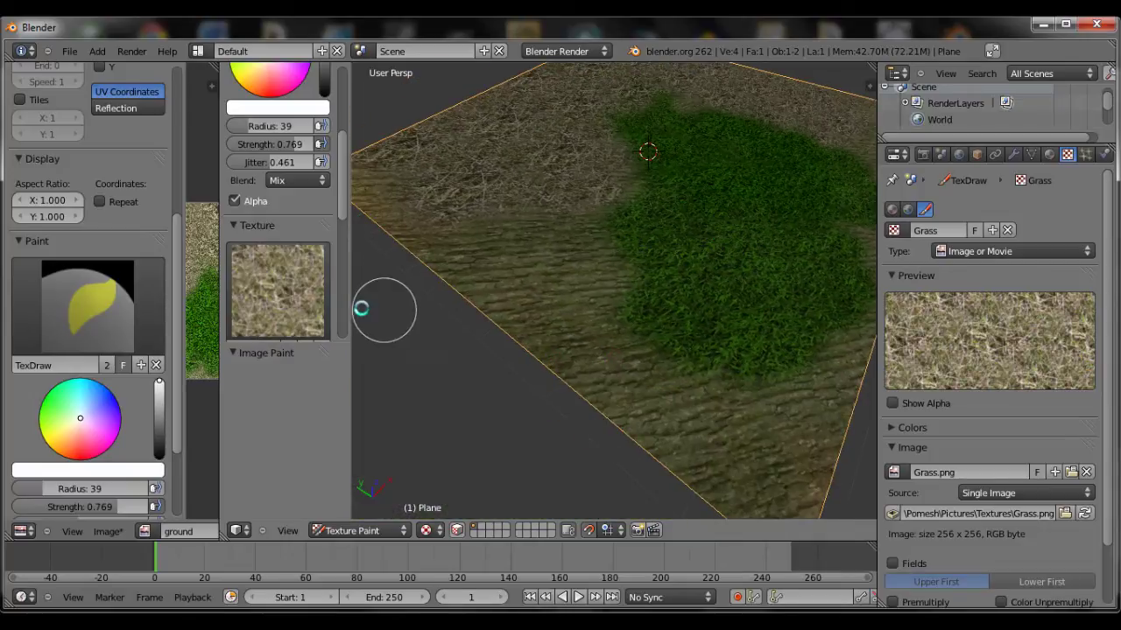
Hide the tool shelf and the image editor's side panels, and widen the image editor to show the whole ground image
key(t)
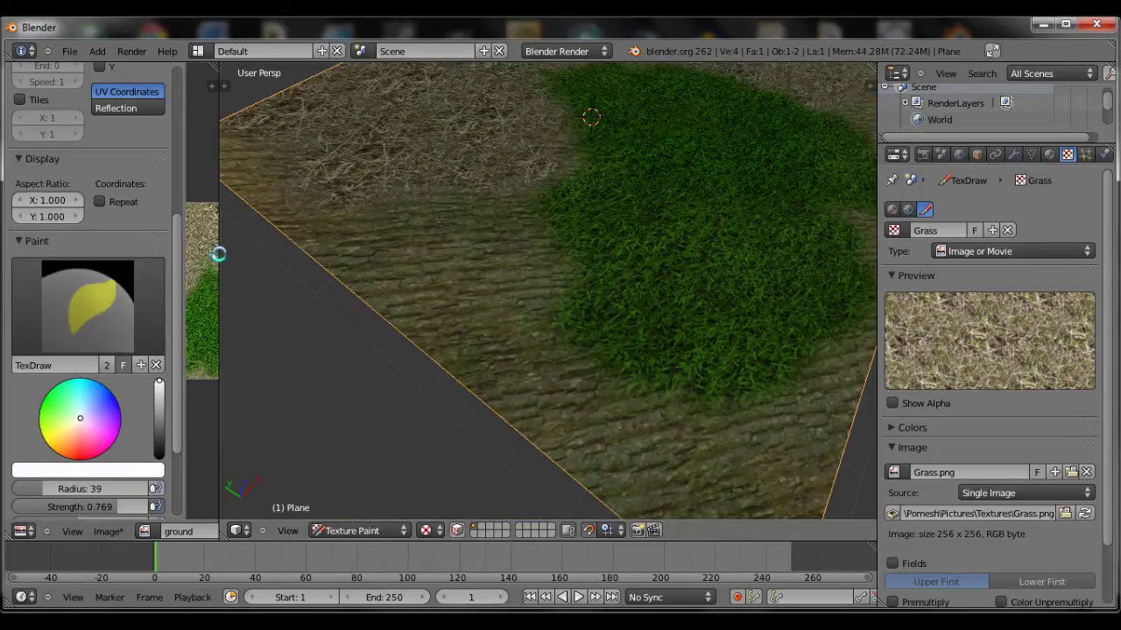
drag(218, 253, 653, 287)
key(t)
key(t)
key(t)
scroll(170, 493, up, 2)
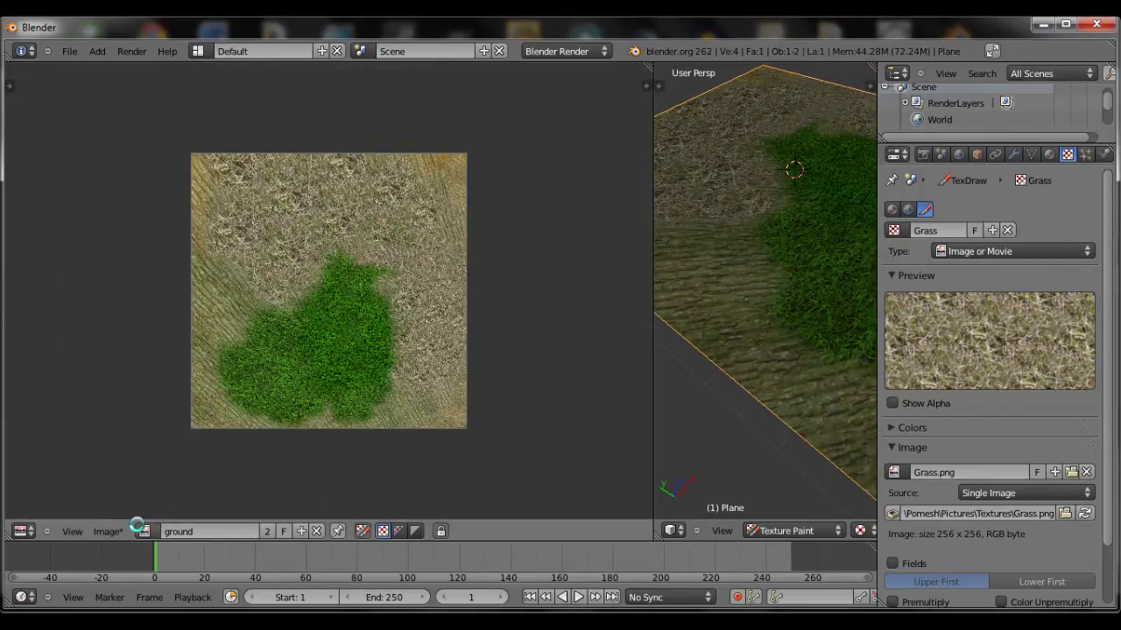
Save the painted ground image as GroundTexture2.png in the RTS Textures folder
click(107, 532)
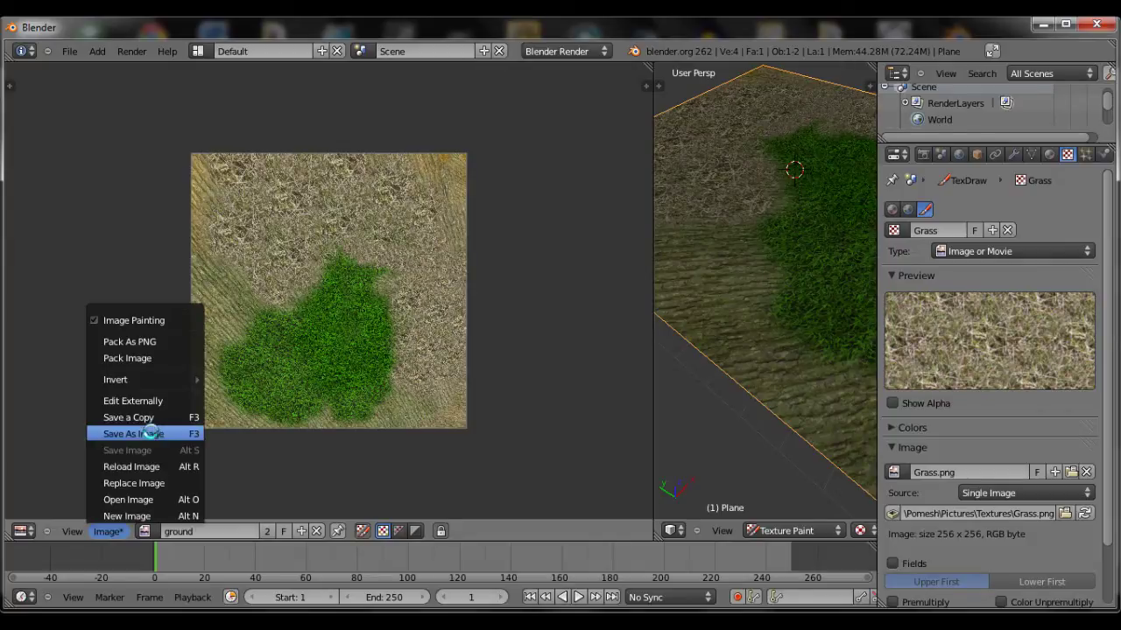
click(150, 433)
click(56, 329)
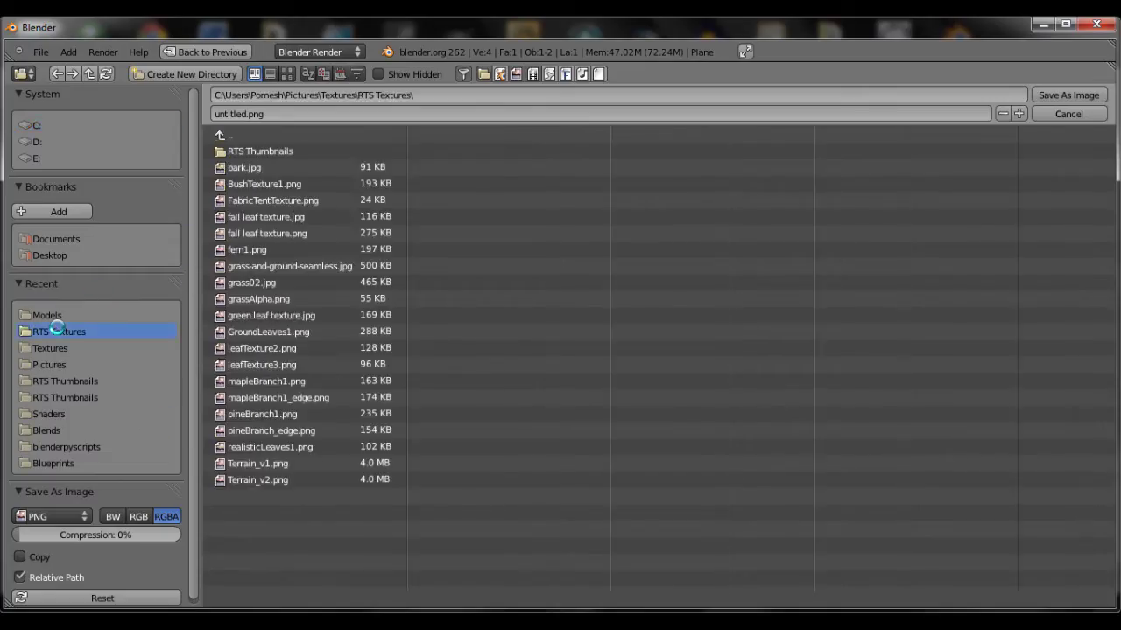
click(270, 113)
text(GroundTexture2)
key(Return)
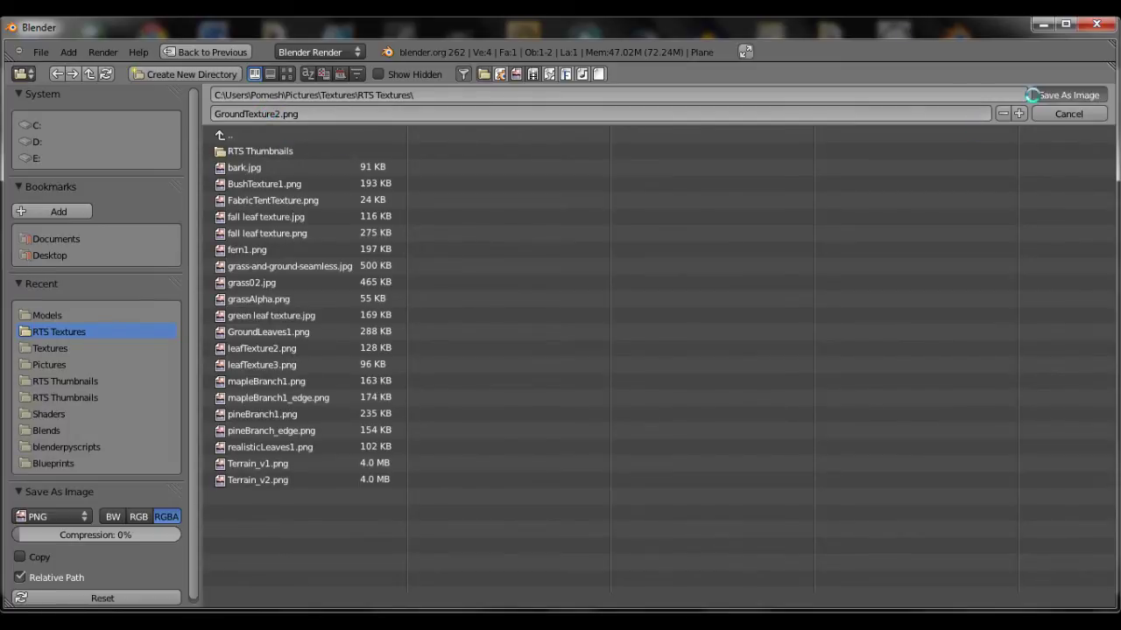
click(1034, 95)
Narrow the image editor to enlarge the 3D view and switch from Texture Paint to Object Mode
scroll(784, 313, down, 5)
middle_drag(784, 314, 651, 245)
scroll(766, 328, up, 5)
drag(649, 244, 182, 263)
click(334, 531)
click(333, 513)
Delete the painted plane from the scene
scroll(586, 375, down, 3)
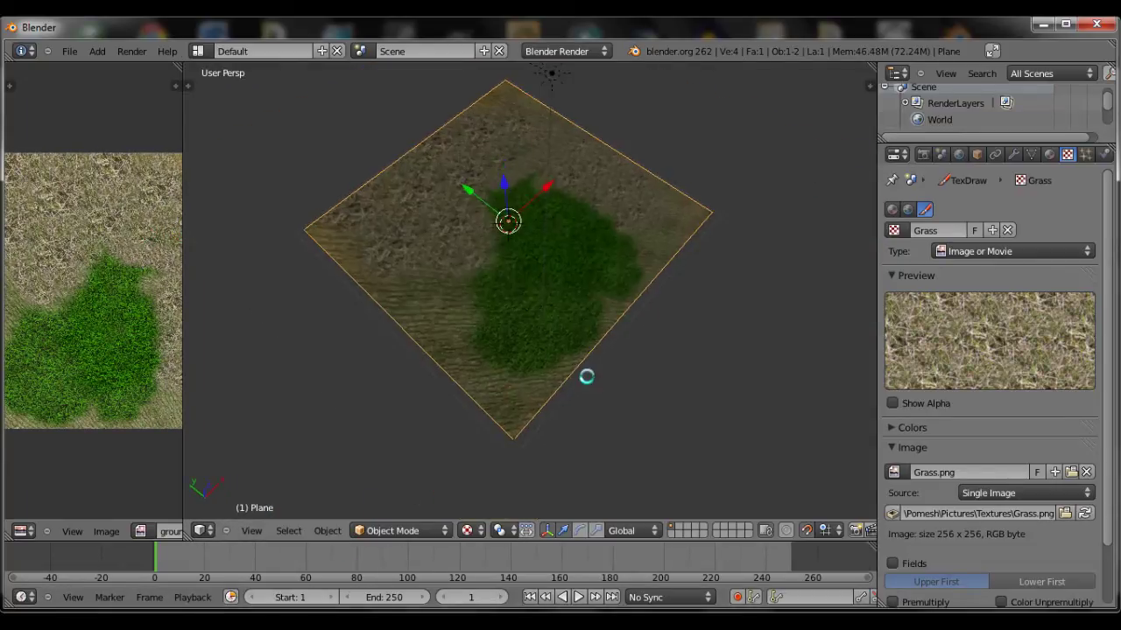
scroll(651, 360, up, 8)
scroll(650, 360, down, 6)
key(x)
click(693, 359)
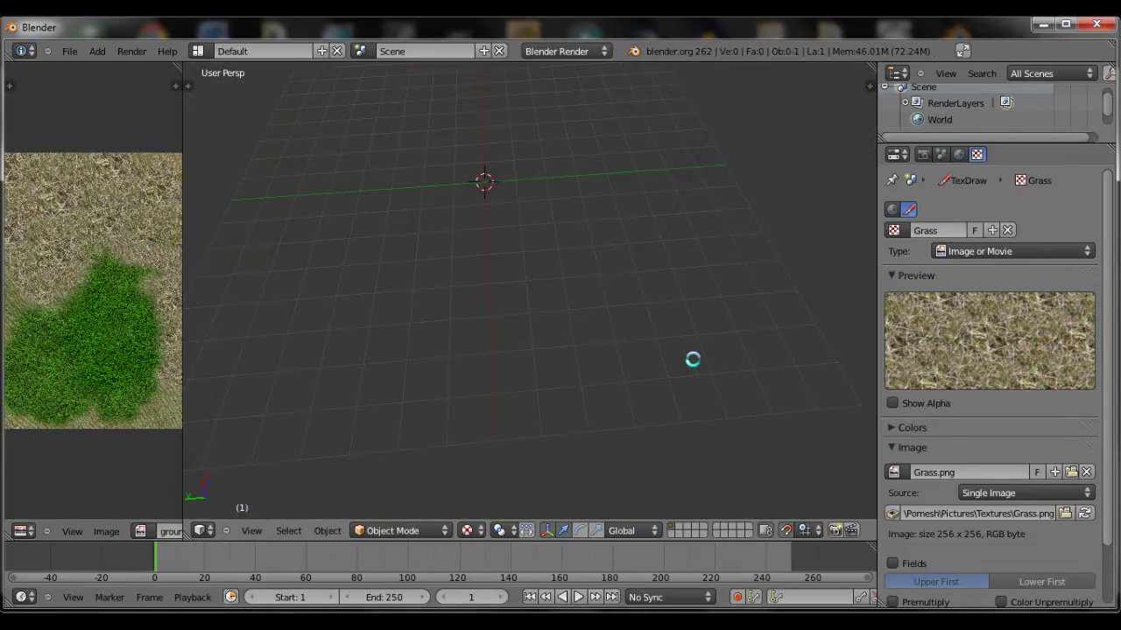
Add a new mesh plane and scale it up to cover most of the grid
key(shift+a)
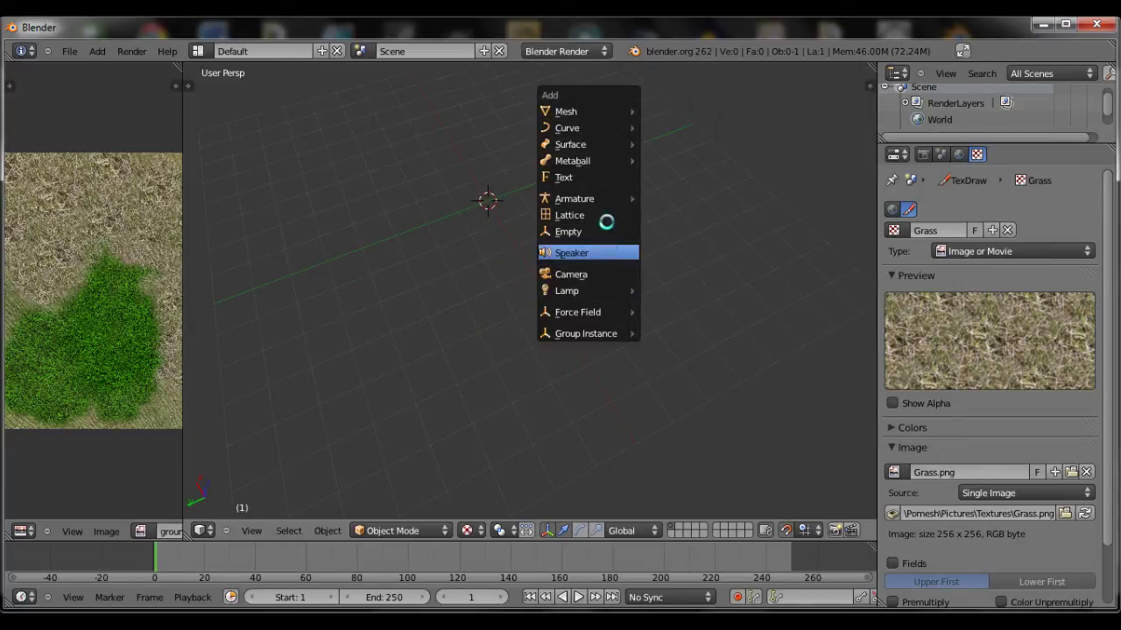
mouse_move(607, 111)
click(661, 111)
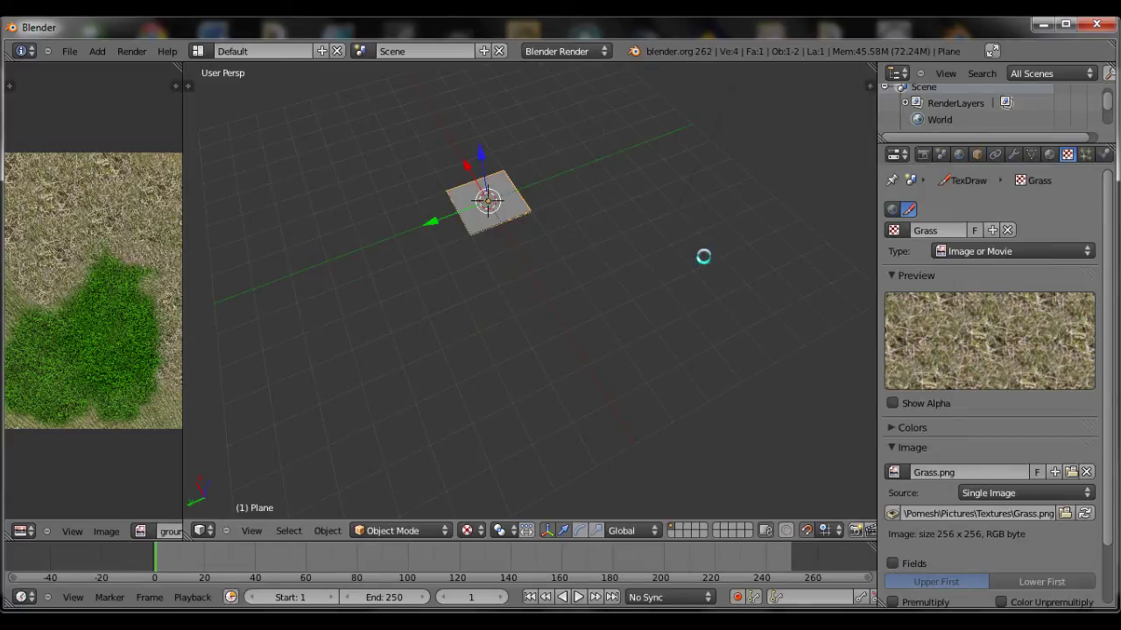
key(s)
click(827, 328)
scroll(701, 345, down, 4)
shift+middle_drag(548, 307, 580, 348)
scroll(580, 349, down, 4)
Enter Edit Mode and UV-unwrap the new plane
key(Tab)
key(u)
click(580, 348)
Return to Object Mode and give the plane a new material named Ground
click(1049, 155)
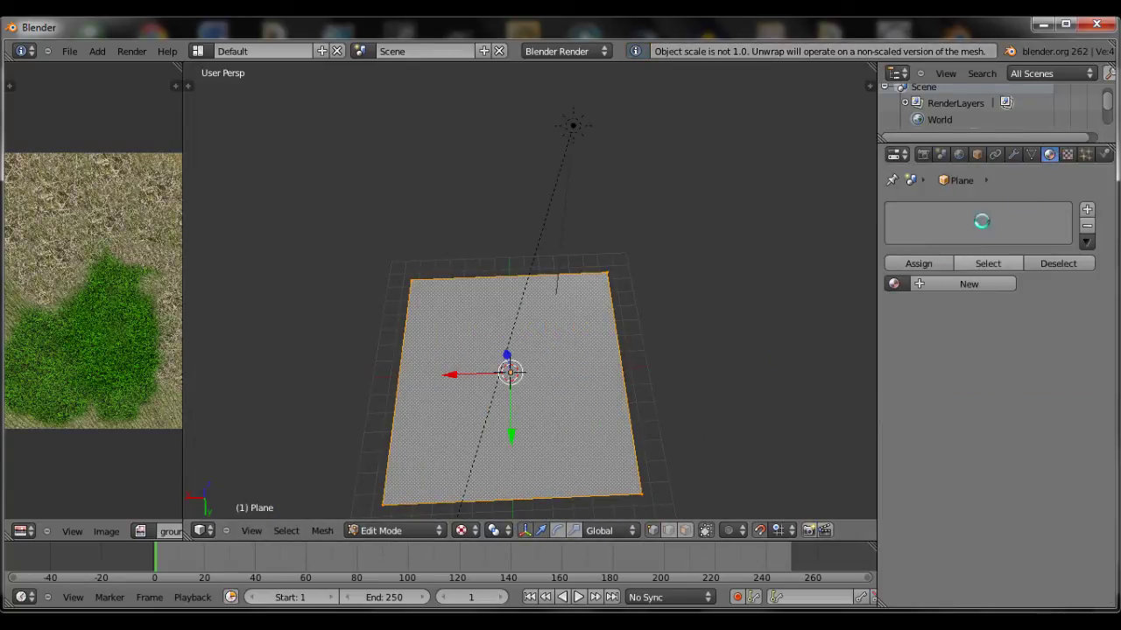
key(Tab)
click(941, 264)
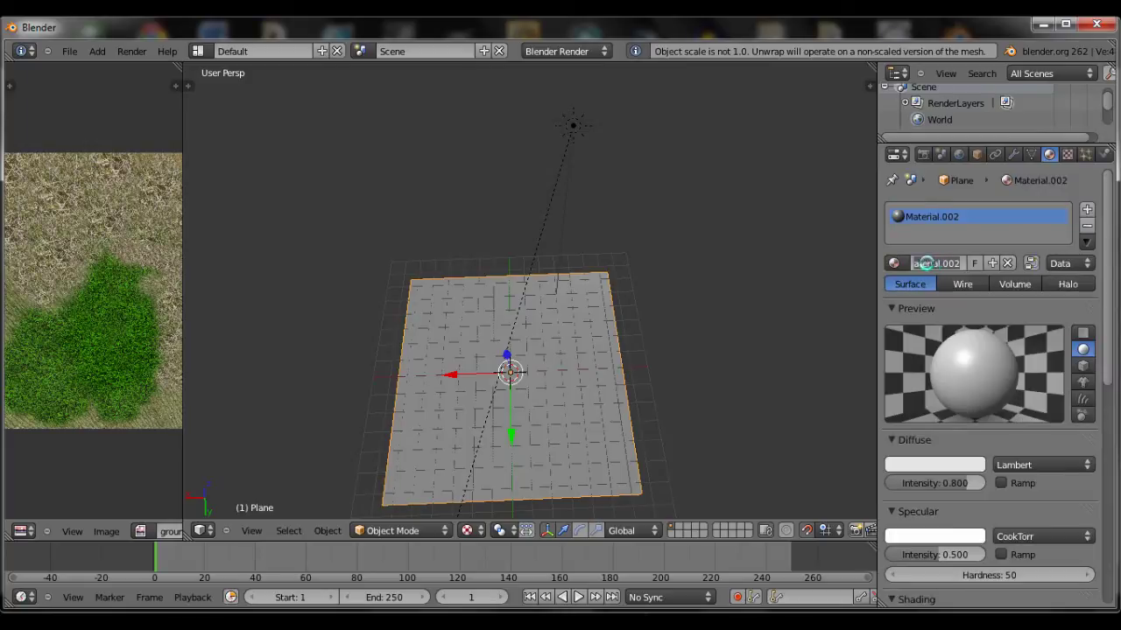
text(Ground)
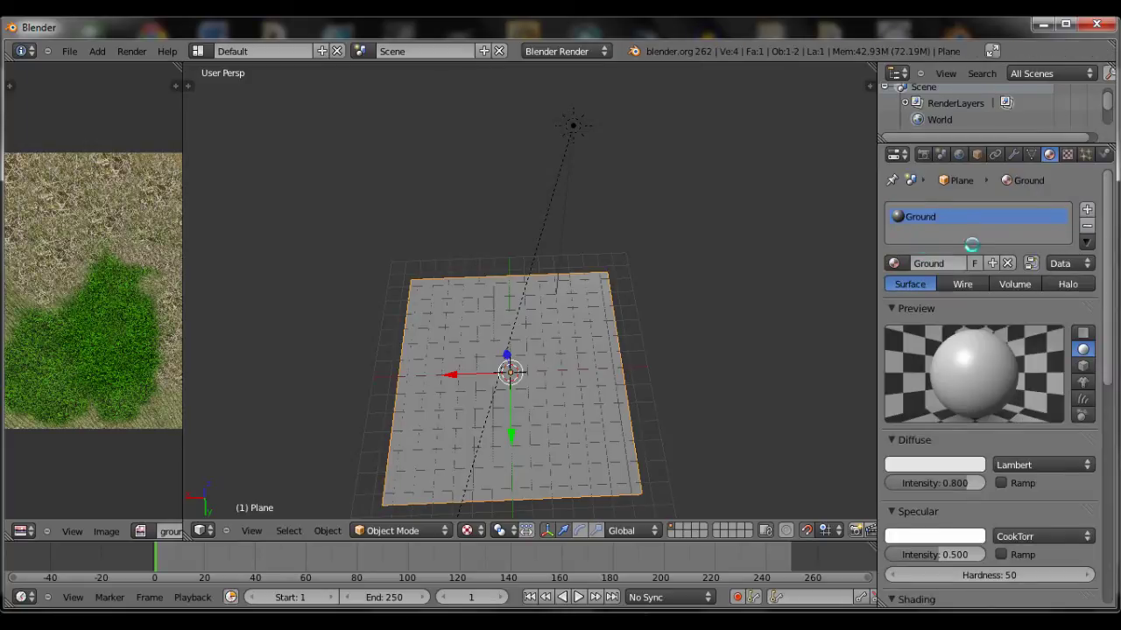
Add a new texture of type Image or Movie to the Ground material
click(1070, 154)
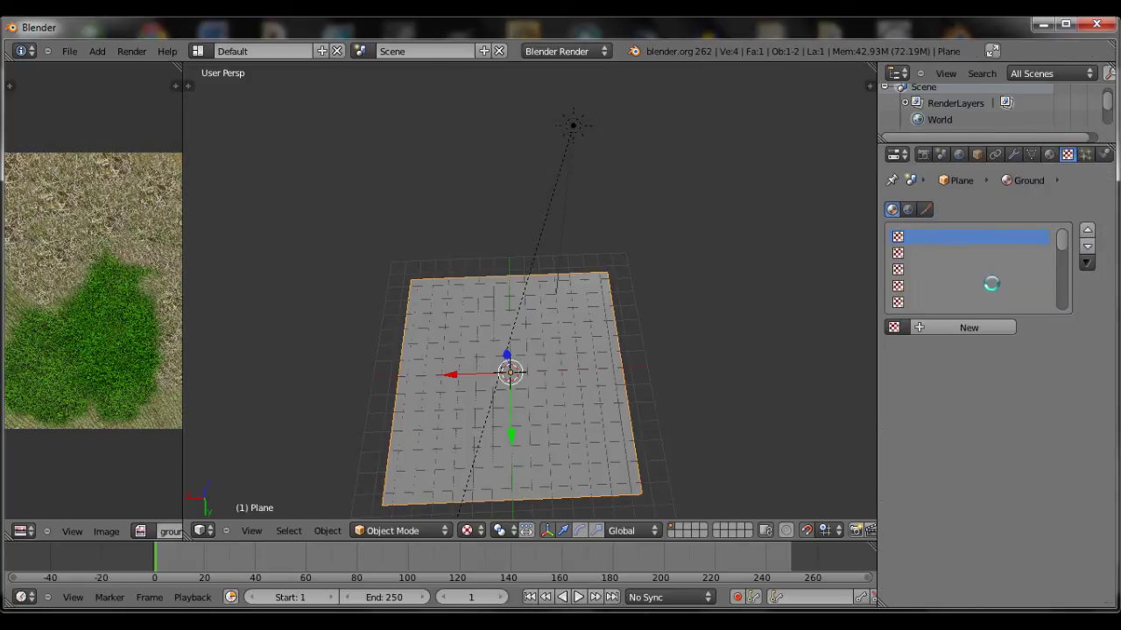
click(968, 327)
click(987, 346)
click(983, 242)
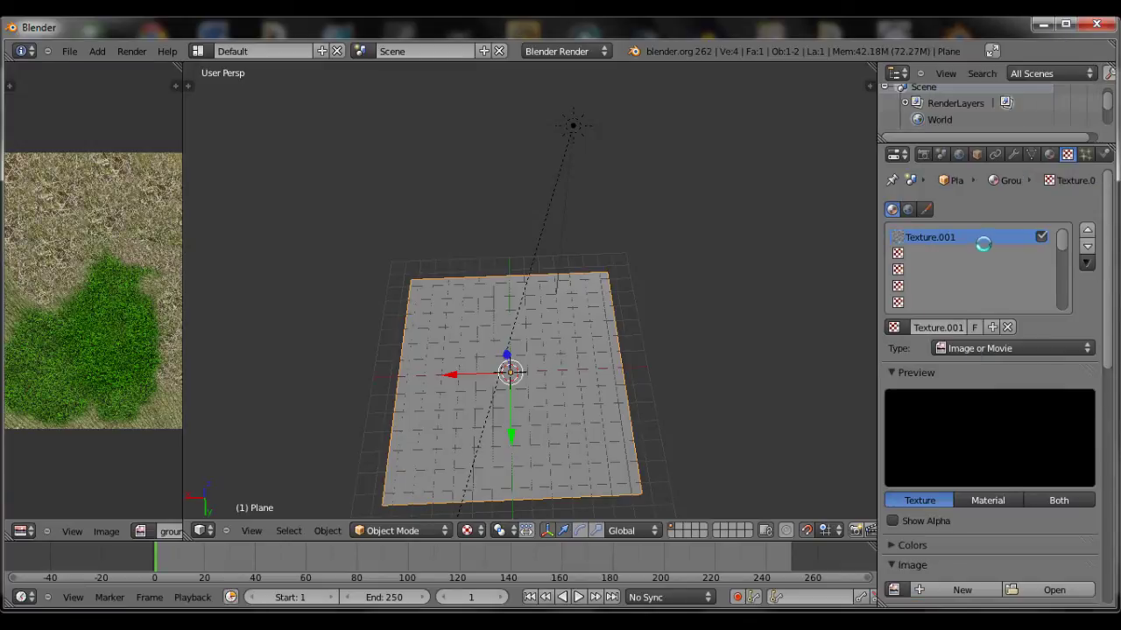
Load GroundTexture2.png from the RTS Textures folder as the image of the Ground material's texture
scroll(1000, 345, down, 5)
click(1027, 466)
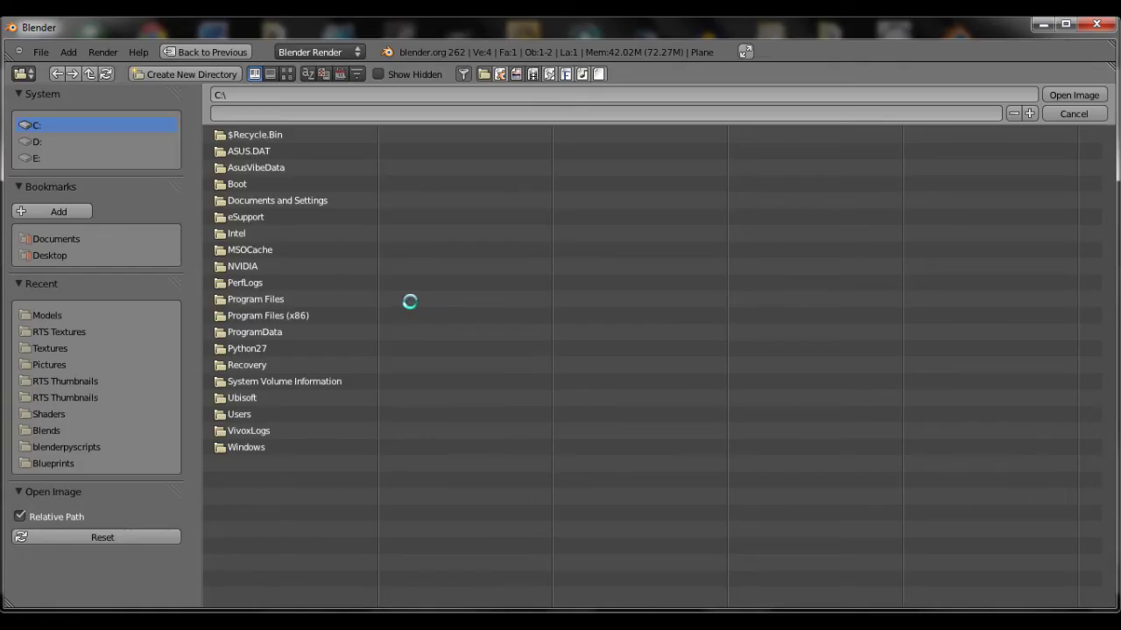
click(52, 332)
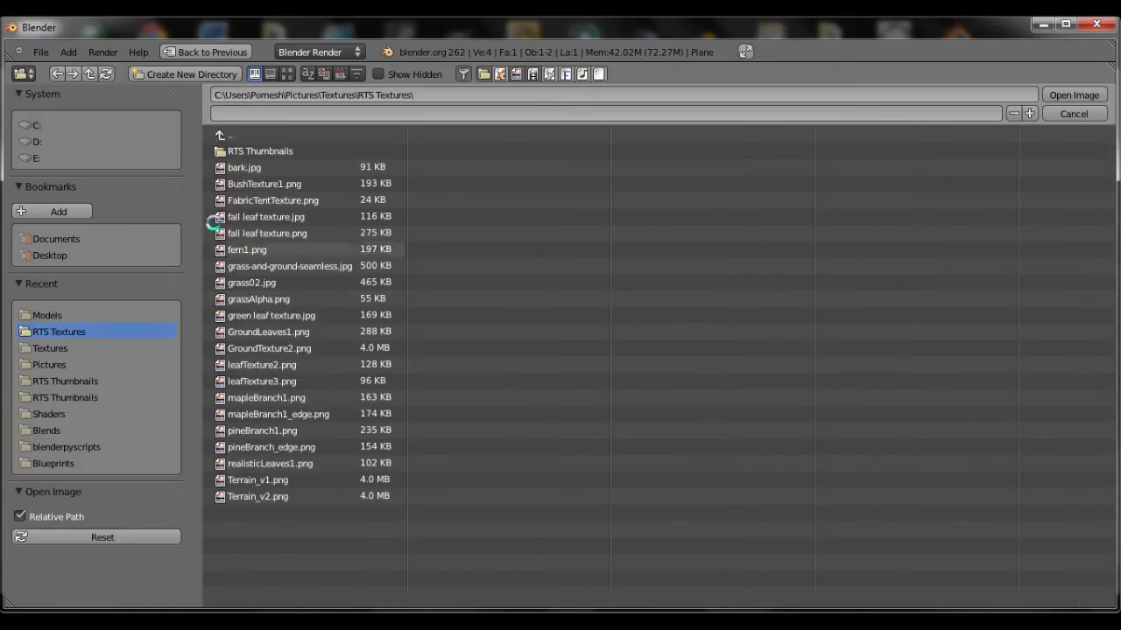
double_click(280, 348)
Enter Edit Mode and display the plane's UV layout over the ground image in the image editor
middle_drag(390, 378, 516, 333)
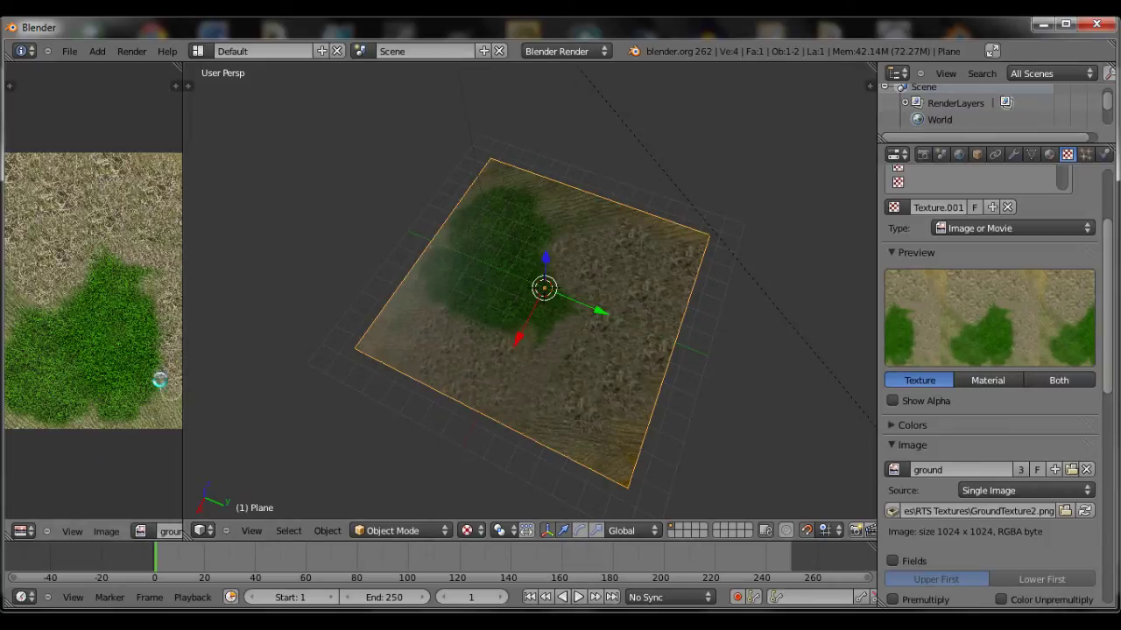
key(Tab)
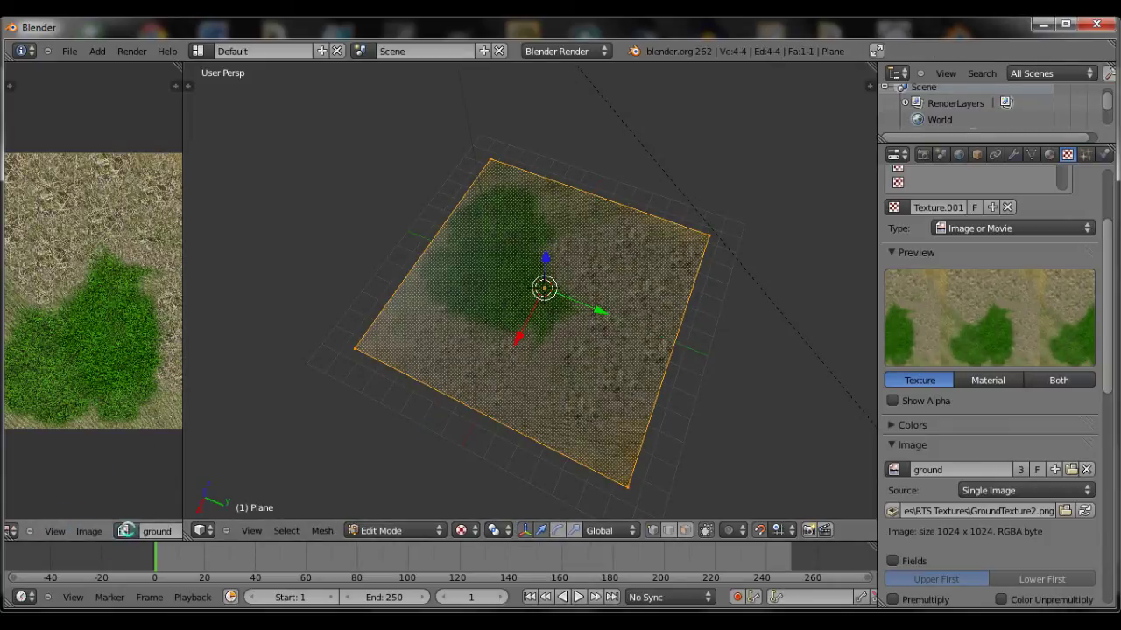
click(96, 531)
click(119, 404)
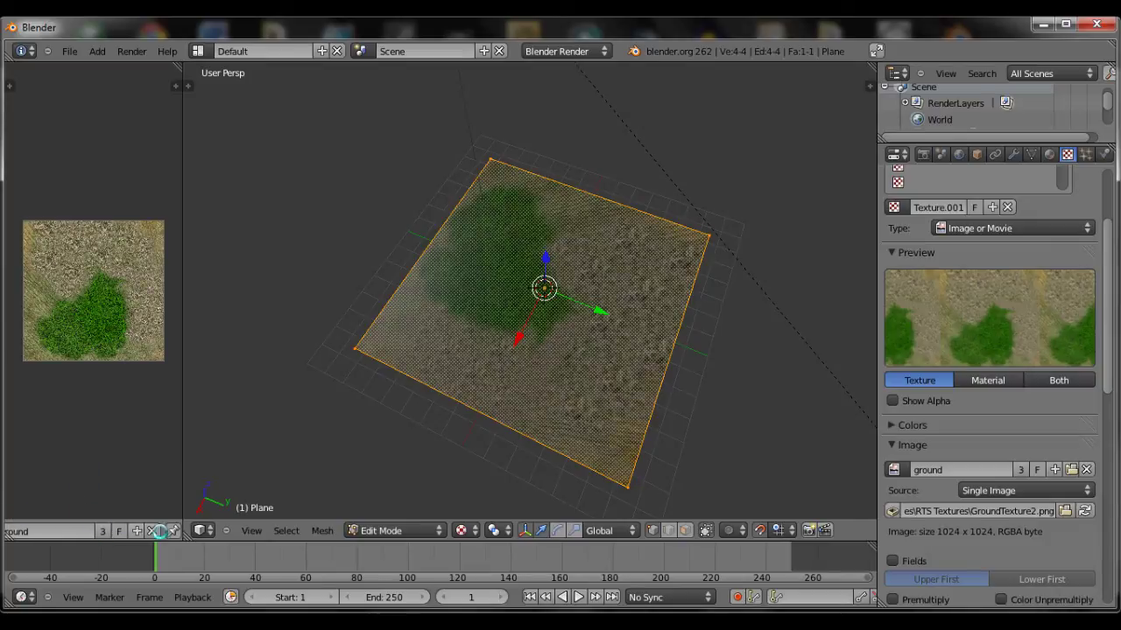
click(69, 531)
scroll(90, 429, up, 2)
Rotate the plane's UV layout to a diagonal orientation over the ground image and change the viewport from textured to solid shading
key(r)
click(72, 415)
key(r)
click(362, 443)
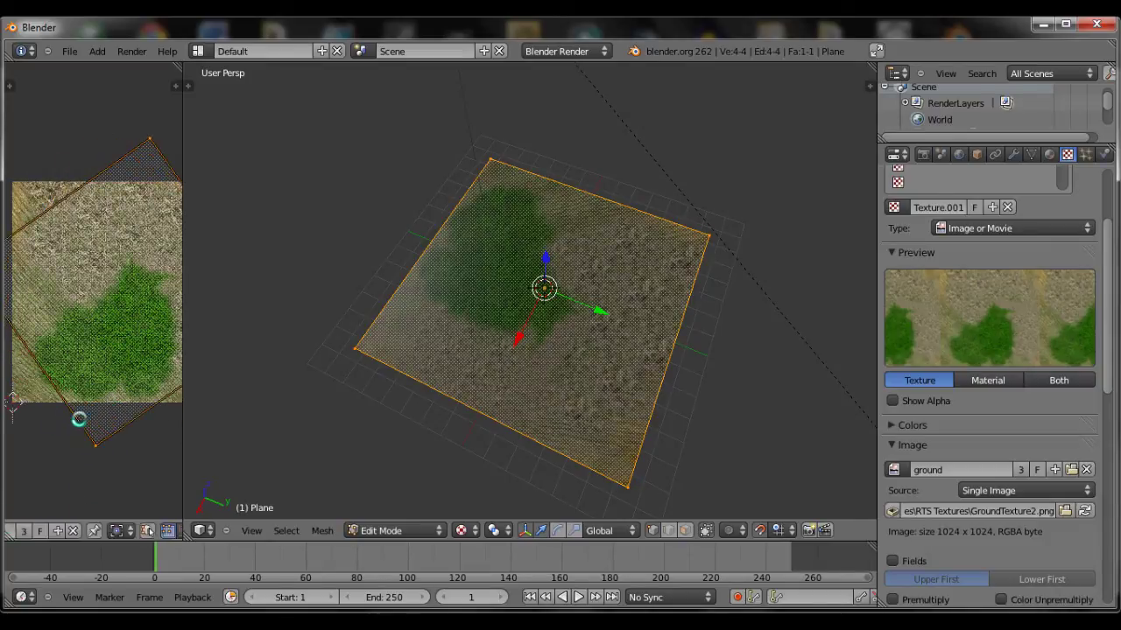
key(alt+z)
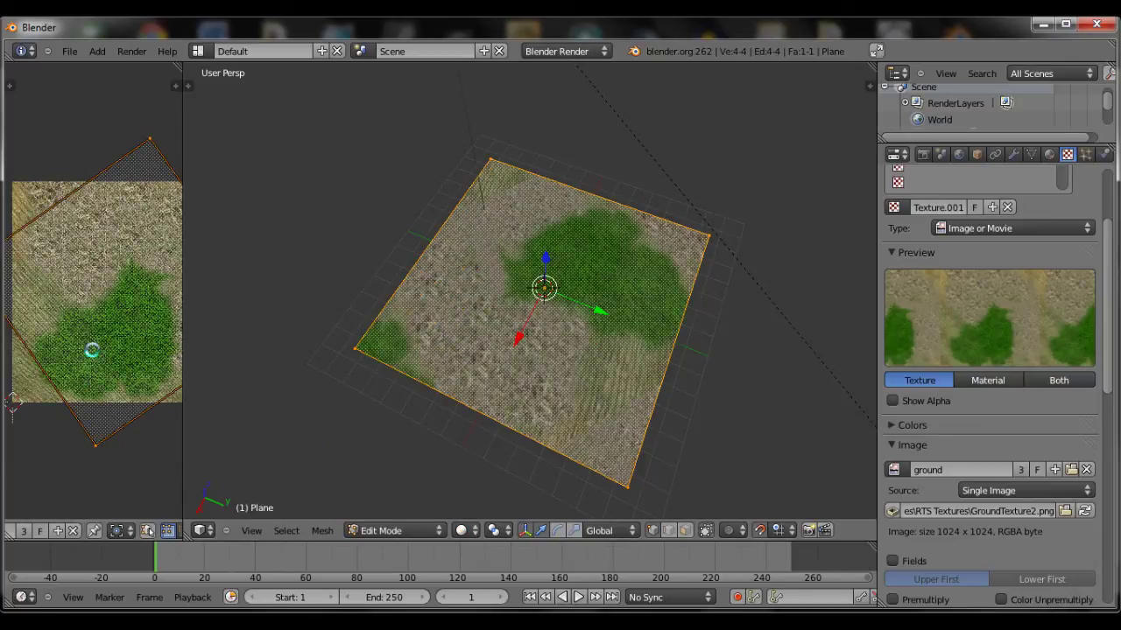
key(r)
click(48, 353)
key(r)
click(58, 363)
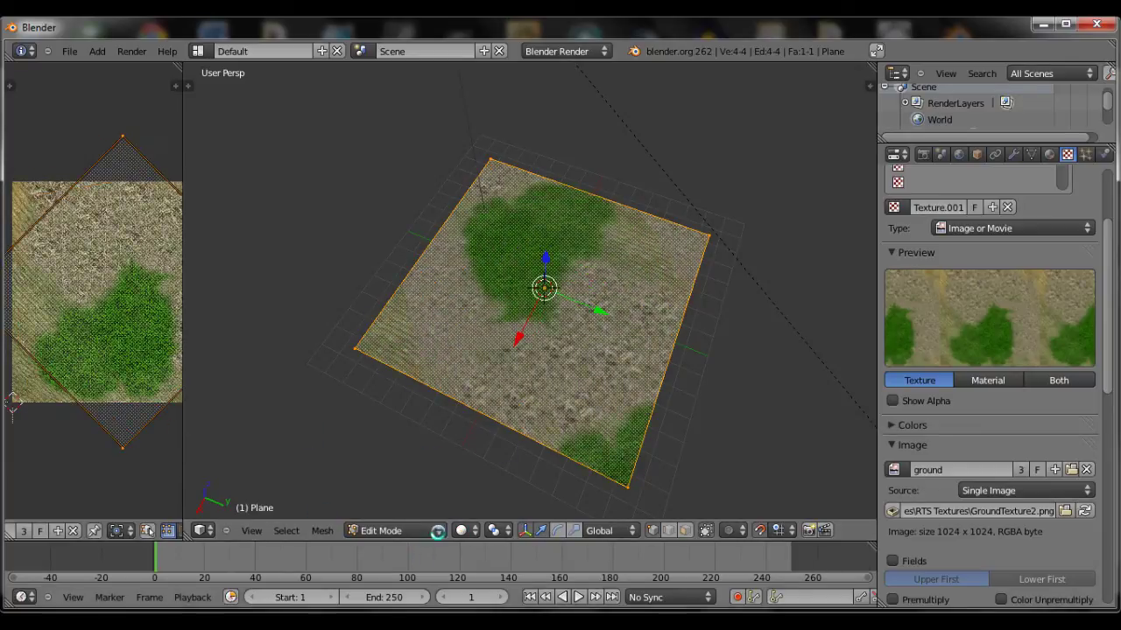
Switch the viewport to textured shading and rotate the plane's UV layout nearly square with the edges of the ground image
click(465, 530)
click(460, 461)
key(r)
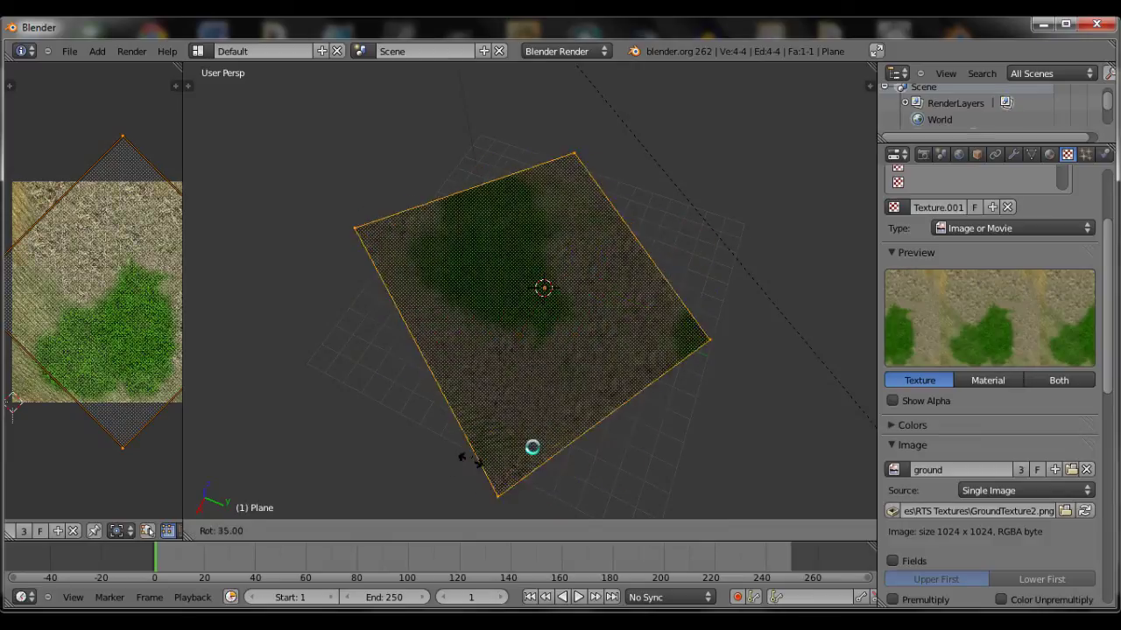
right_click(633, 390)
key(r)
click(51, 373)
Set the mapping coordinates of the plane's ground image texture to UV
middle_drag(490, 429, 548, 445)
scroll(511, 409, up, 5)
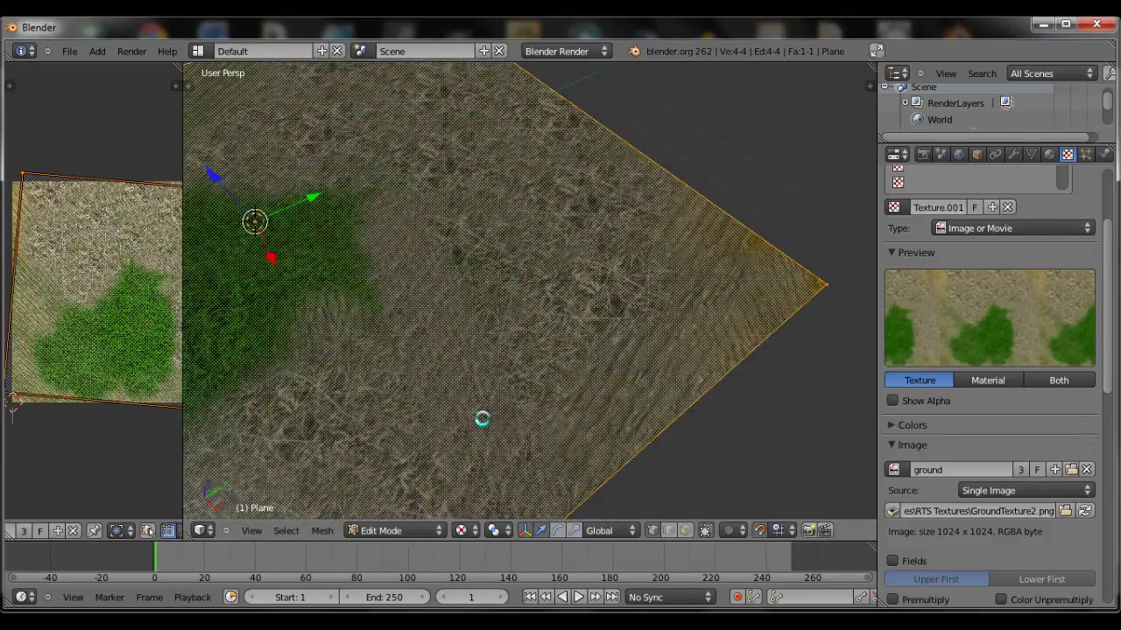
scroll(511, 410, up, 2)
scroll(1042, 396, down, 8)
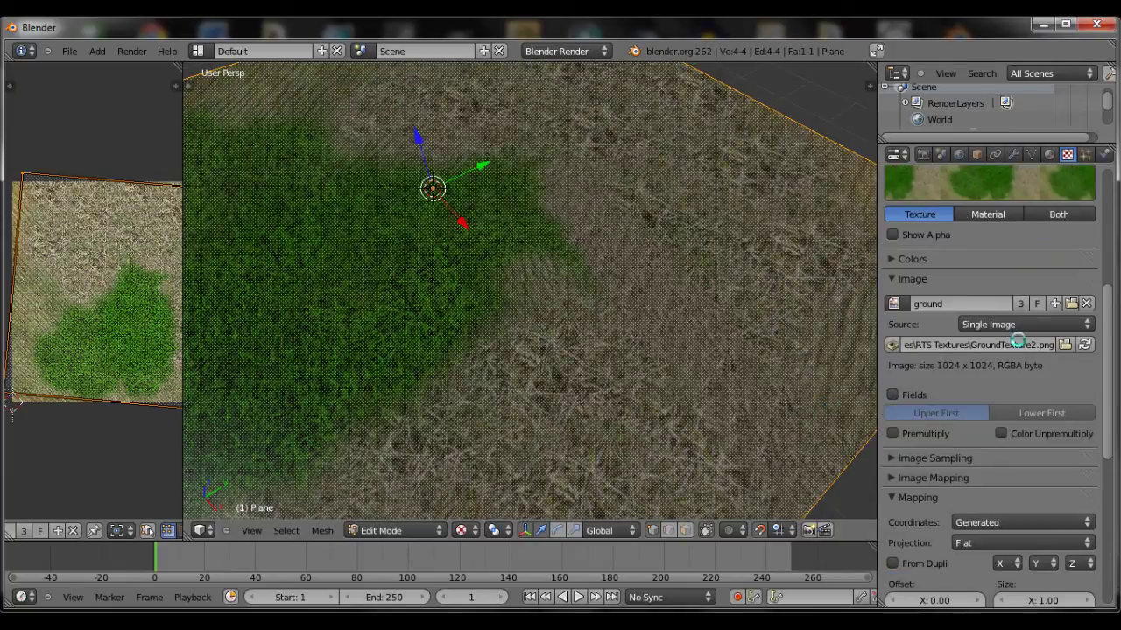
click(991, 400)
click(983, 332)
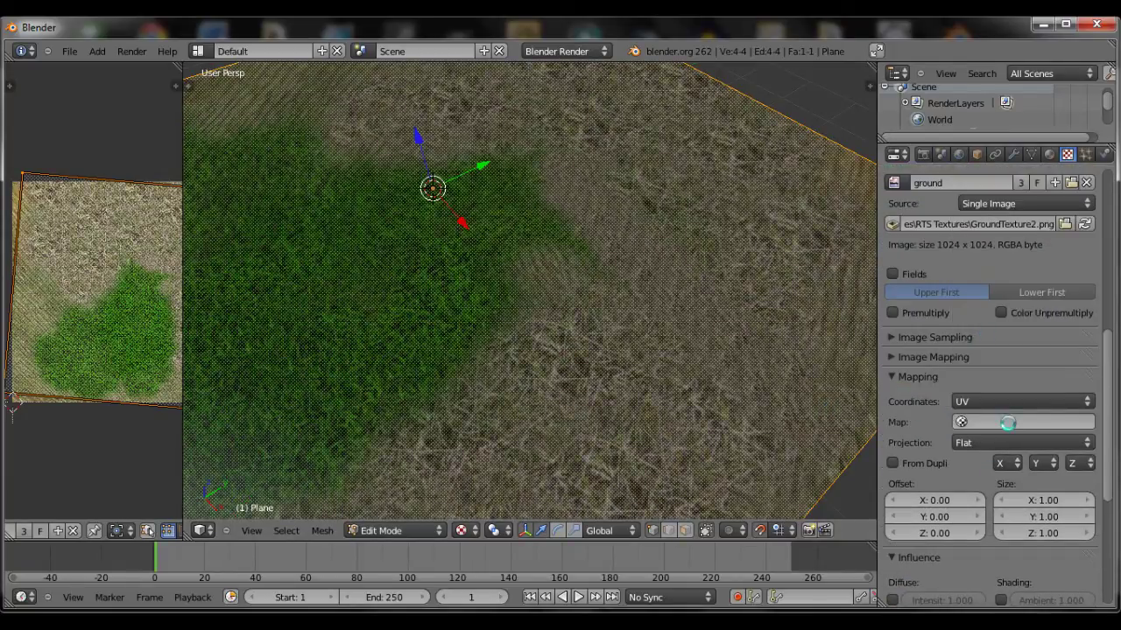
Enable the Normal geometry influence for the ground texture and return the plane to Object Mode
scroll(990, 499, down, 4)
scroll(967, 455, down, 4)
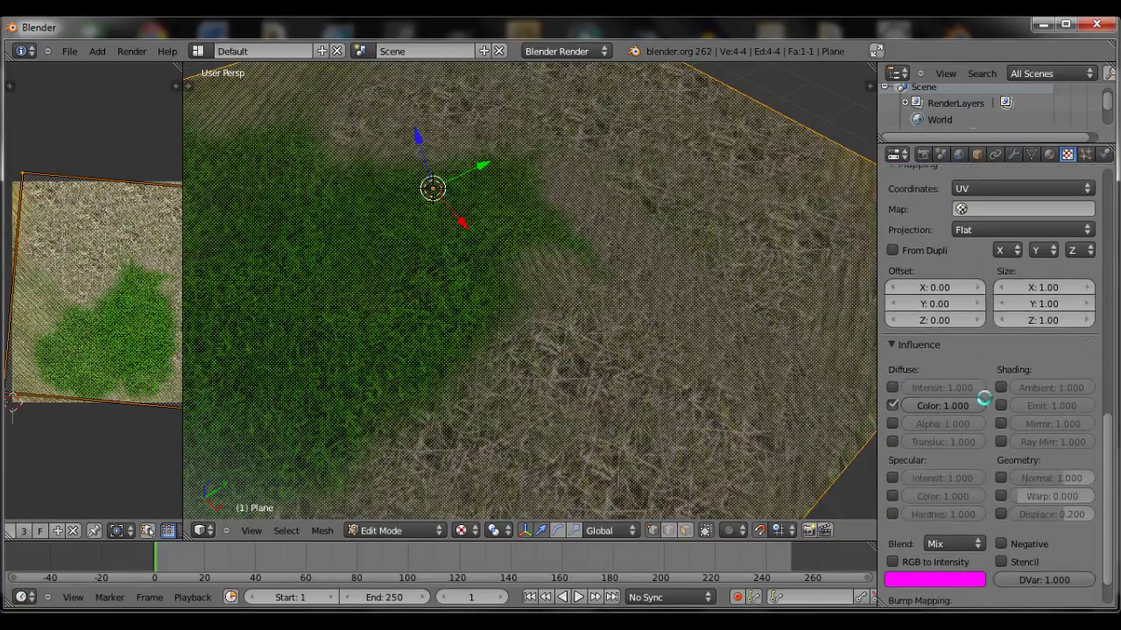
click(1000, 478)
middle_drag(527, 330, 662, 388)
key(Tab)
scroll(660, 388, up, 4)
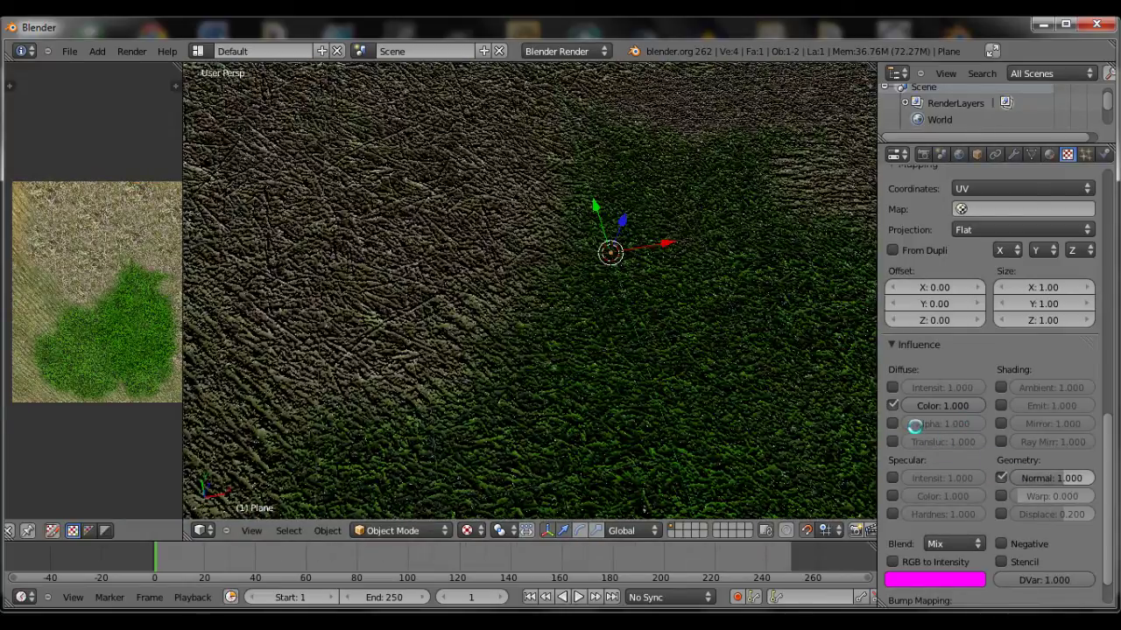
Set the ground texture's Normal influence to 0.100 for a subtler bump on the plane
drag(1050, 475, 1045, 477)
middle_drag(716, 388, 678, 391)
scroll(678, 390, up, 8)
scroll(677, 394, down, 7)
scroll(668, 395, down, 2)
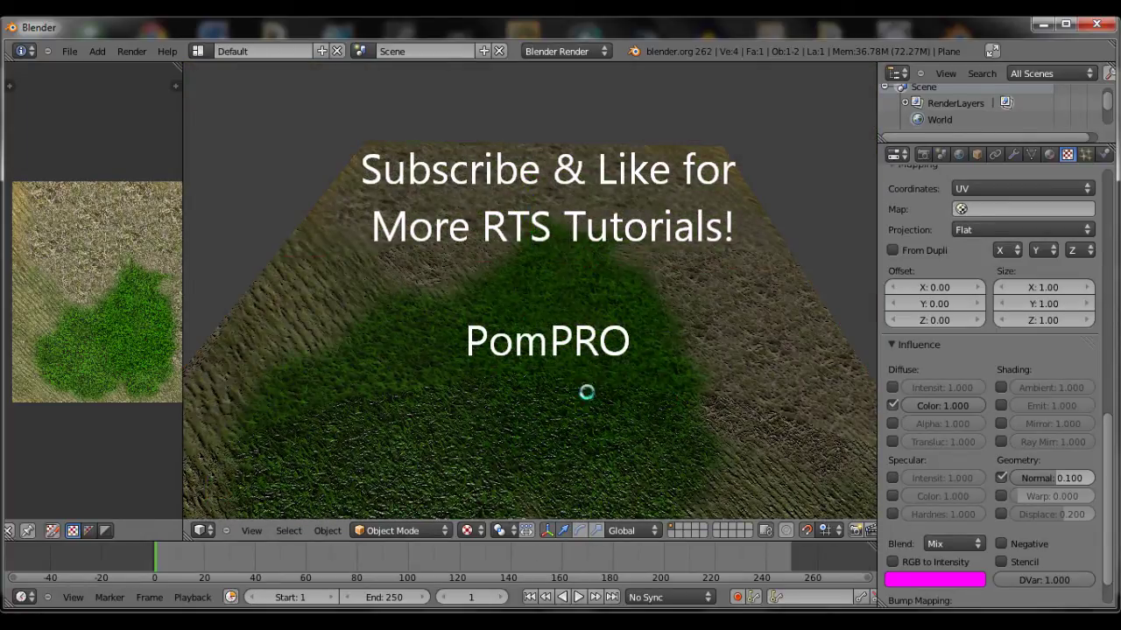
middle_drag(569, 400, 666, 398)
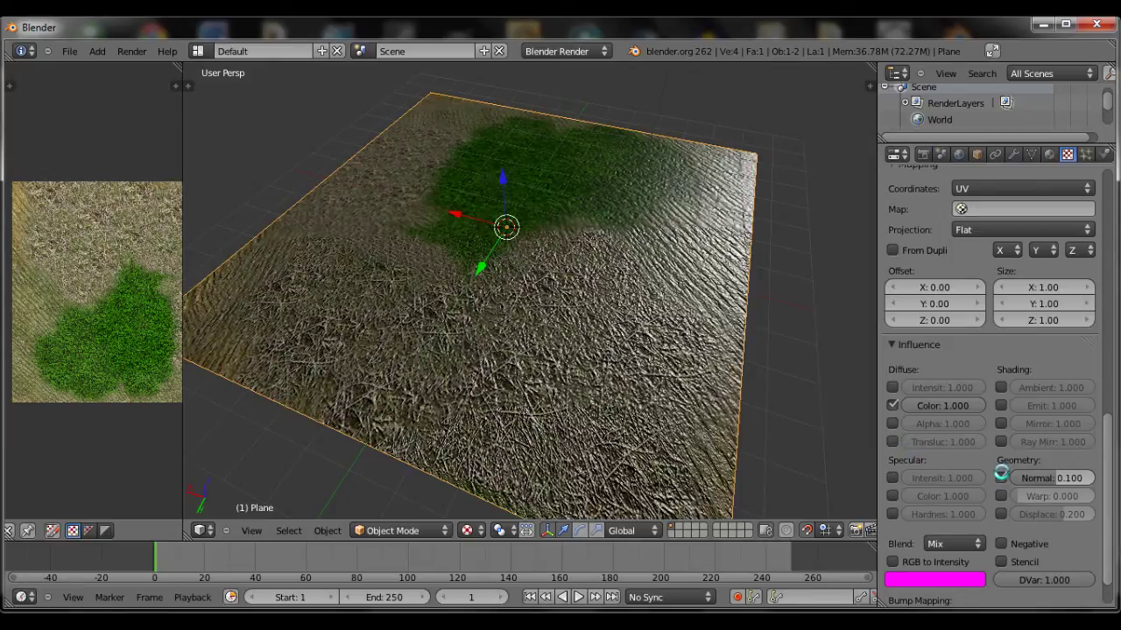